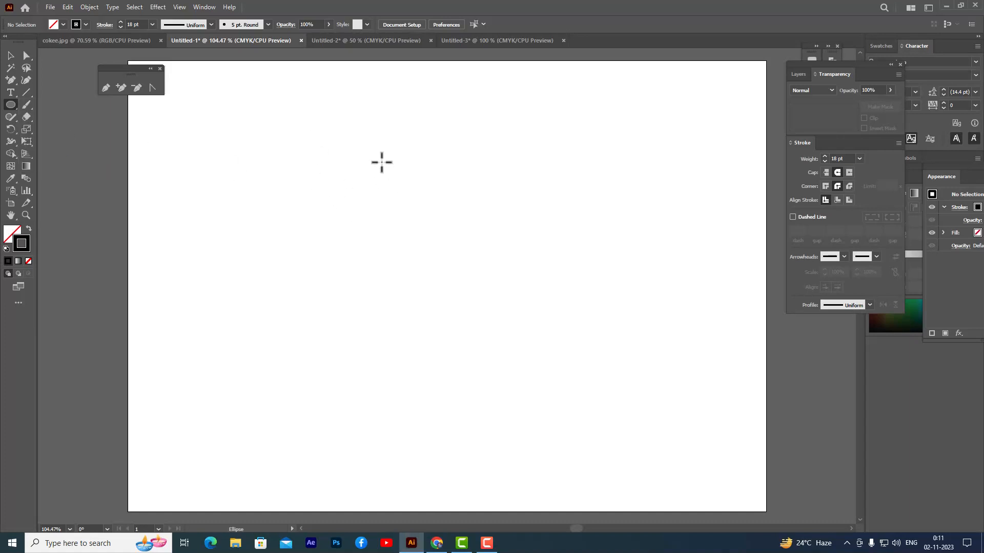
Draw a circle about 6.02 in in diameter with an 18 pt black stroke and move it to the artboard's centre
drag(329, 123, 658, 421)
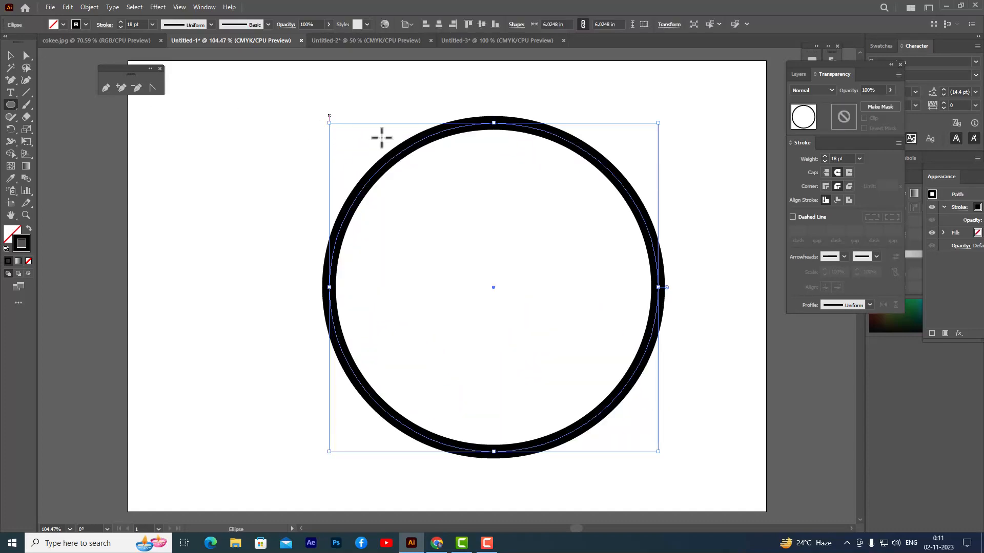
click(20, 242)
click(10, 56)
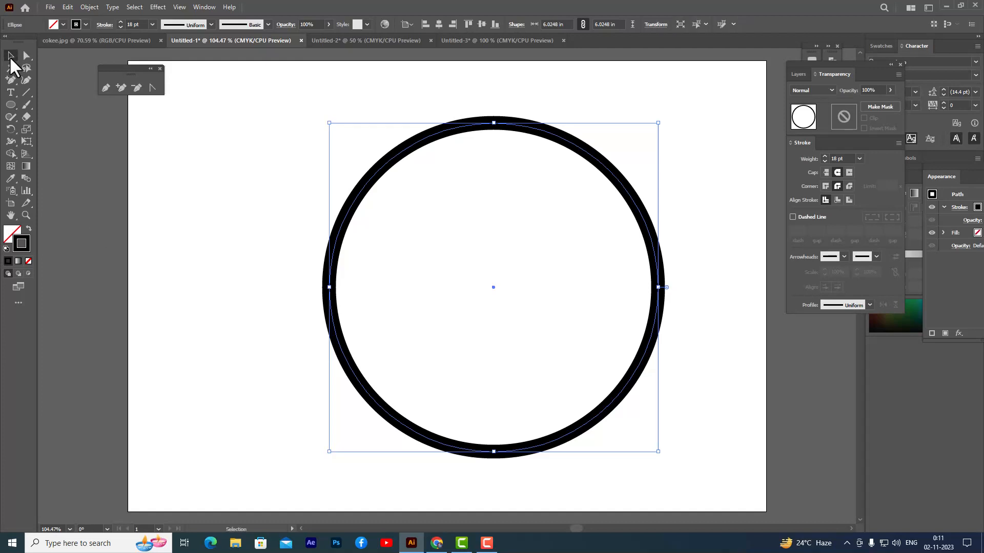
drag(555, 140, 509, 138)
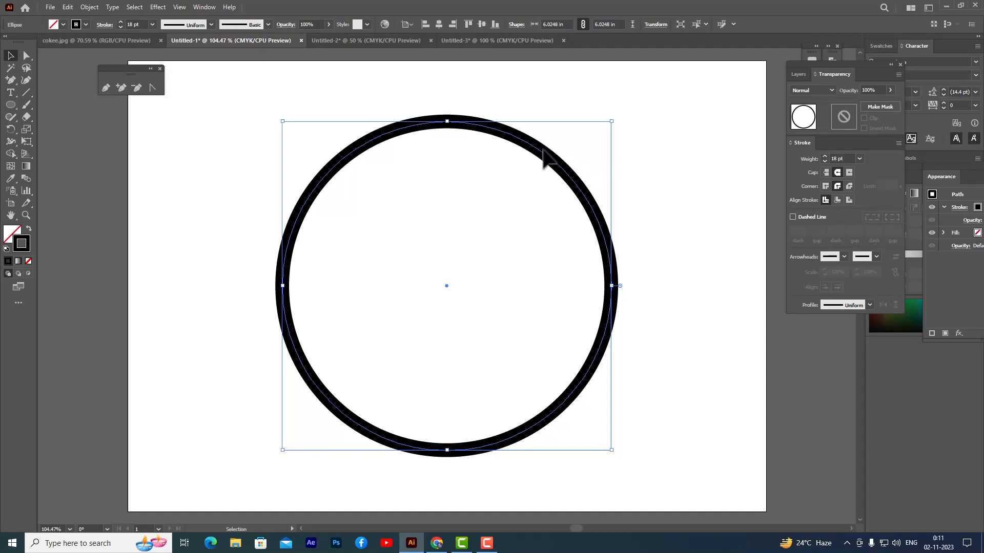
drag(542, 148, 544, 148)
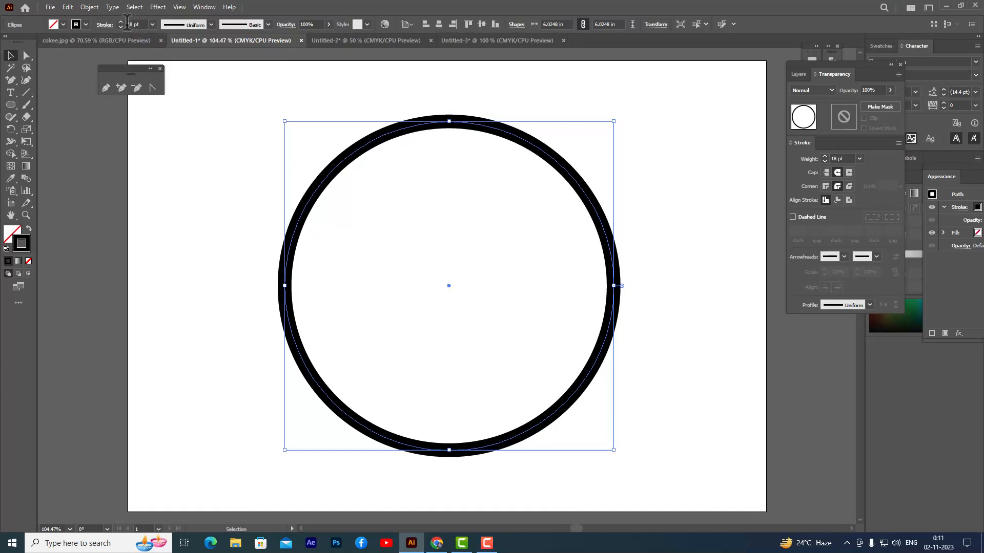
Apply the triangular tapered width profile to the circle's 18 pt stroke
click(151, 24)
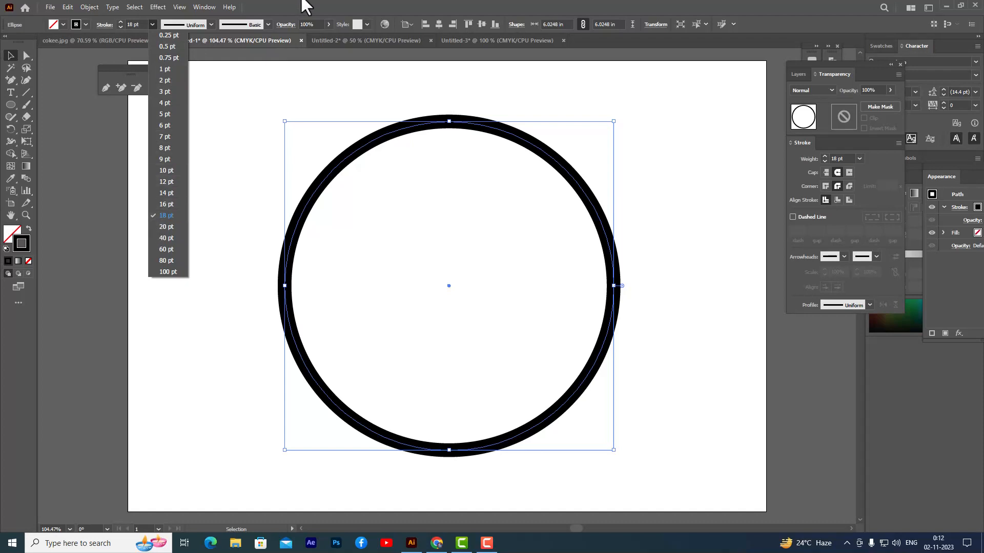
click(284, 6)
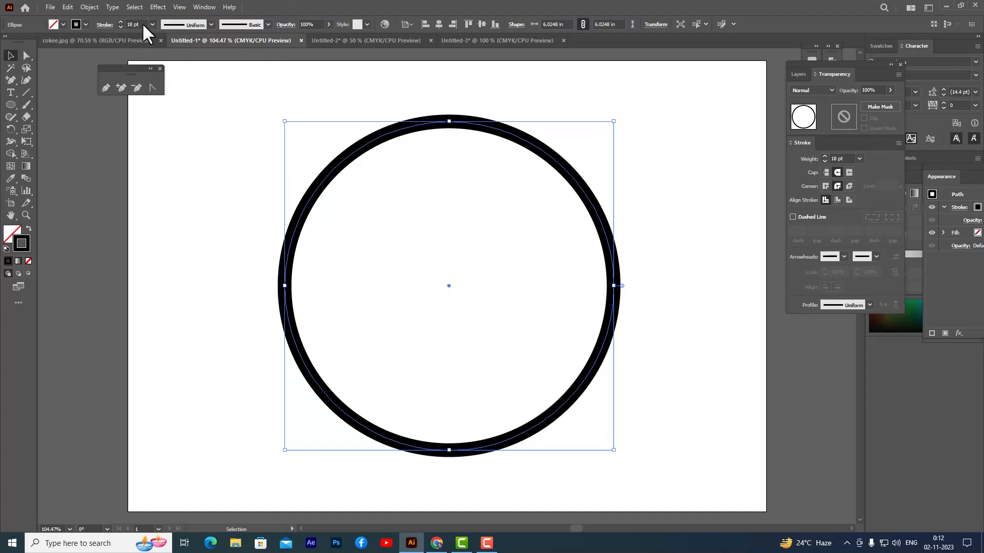
click(210, 24)
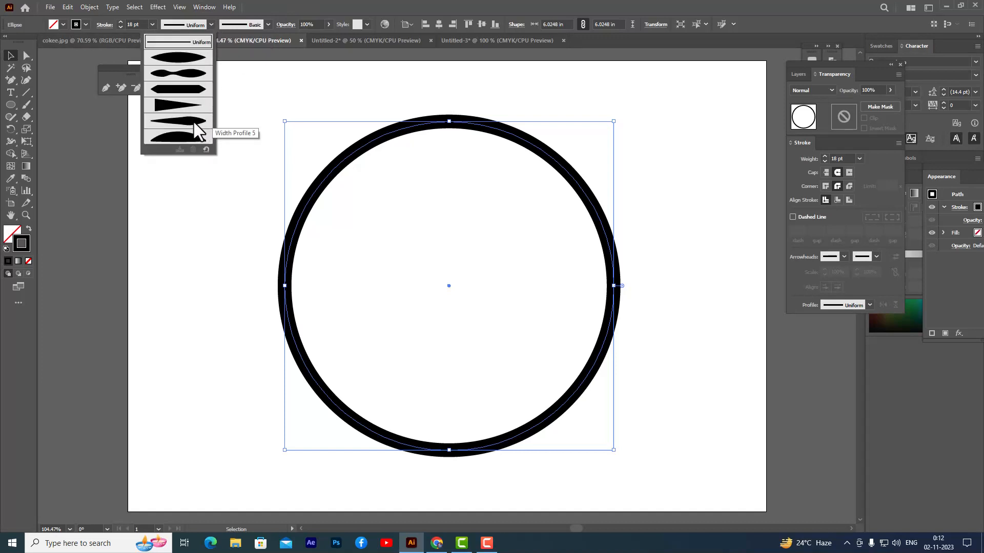
click(165, 103)
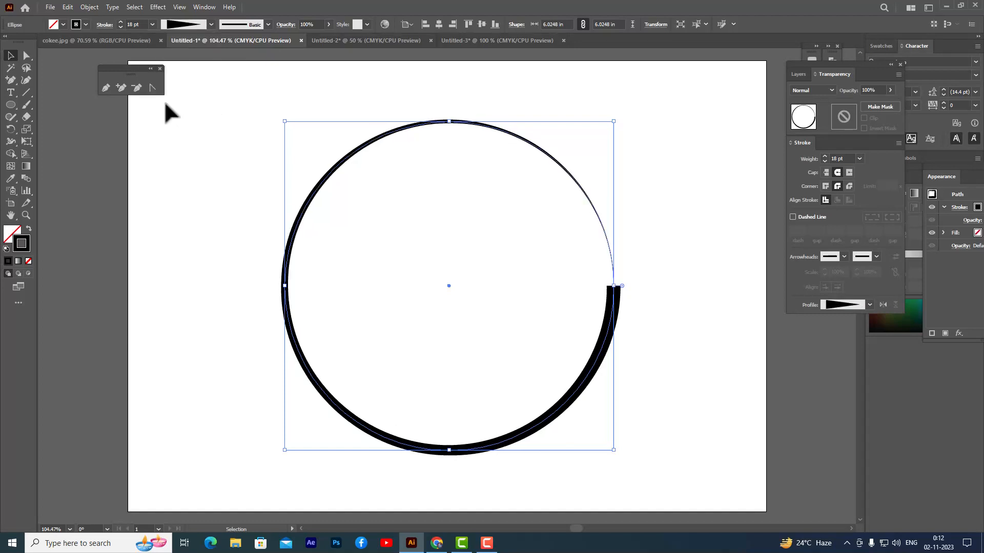
click(717, 155)
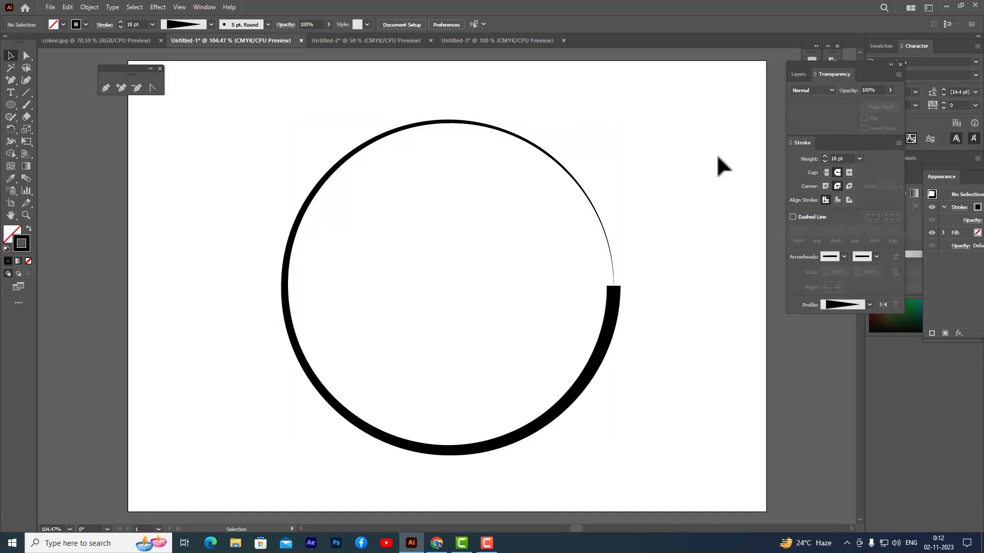
Cut the circle's path at its uppermost and rightmost anchor points
click(482, 127)
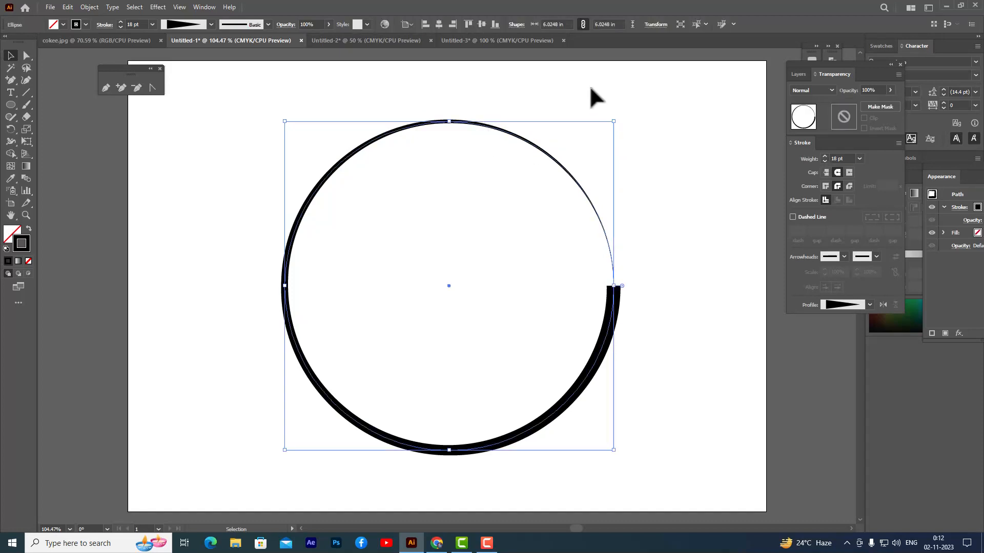
click(27, 55)
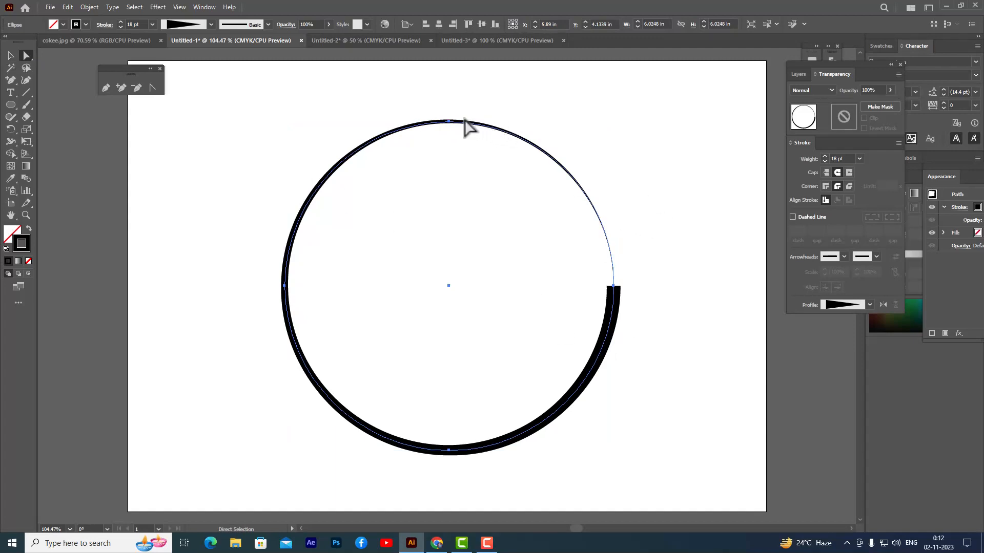
click(449, 122)
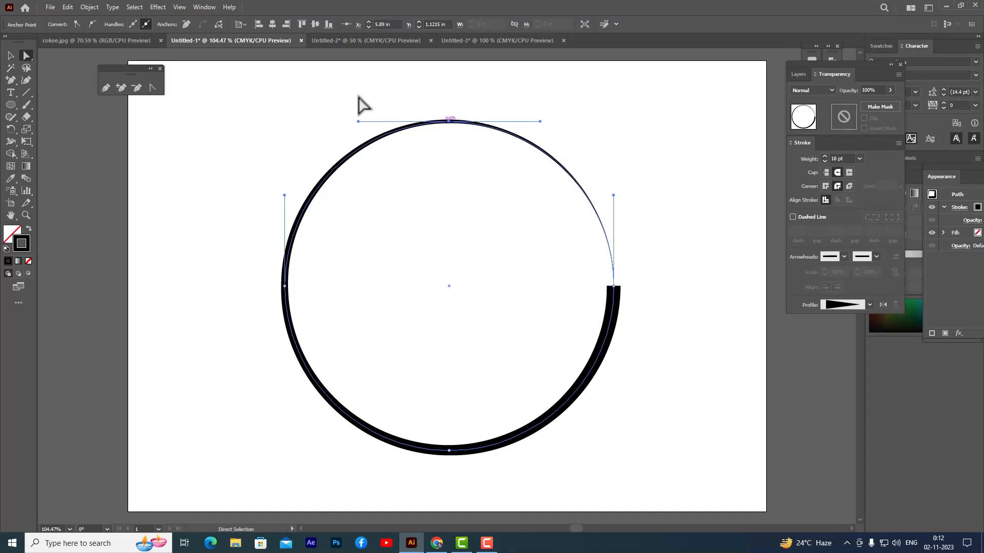
click(219, 26)
click(218, 25)
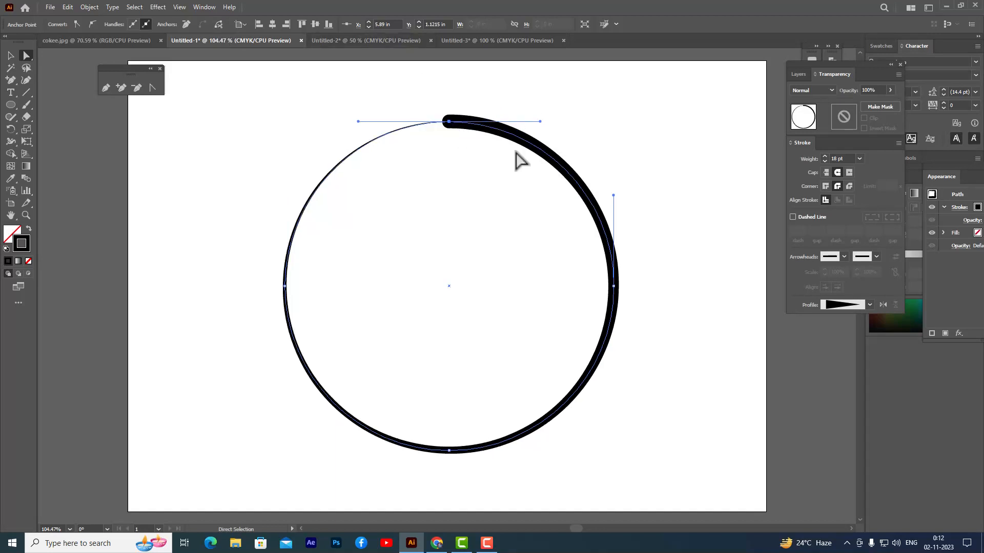
click(614, 286)
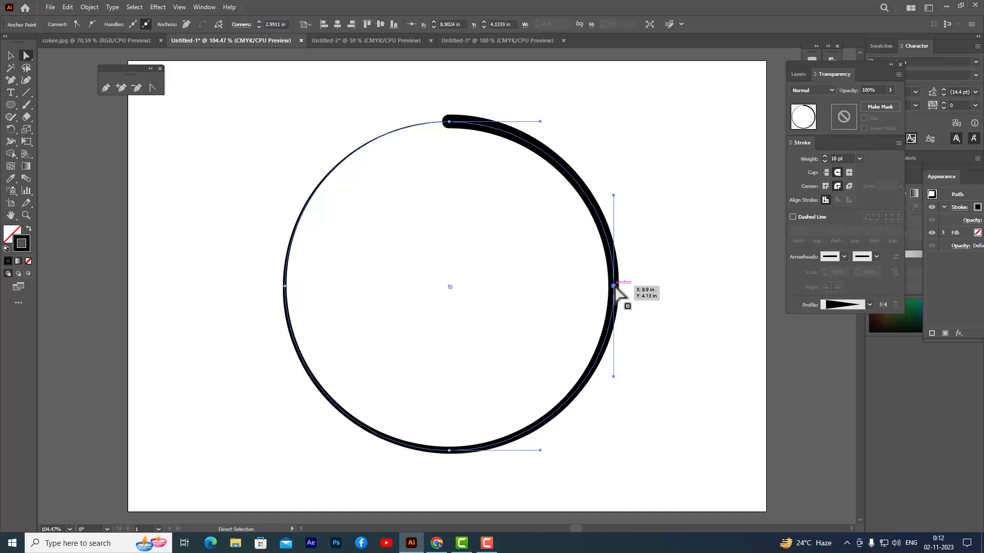
click(218, 24)
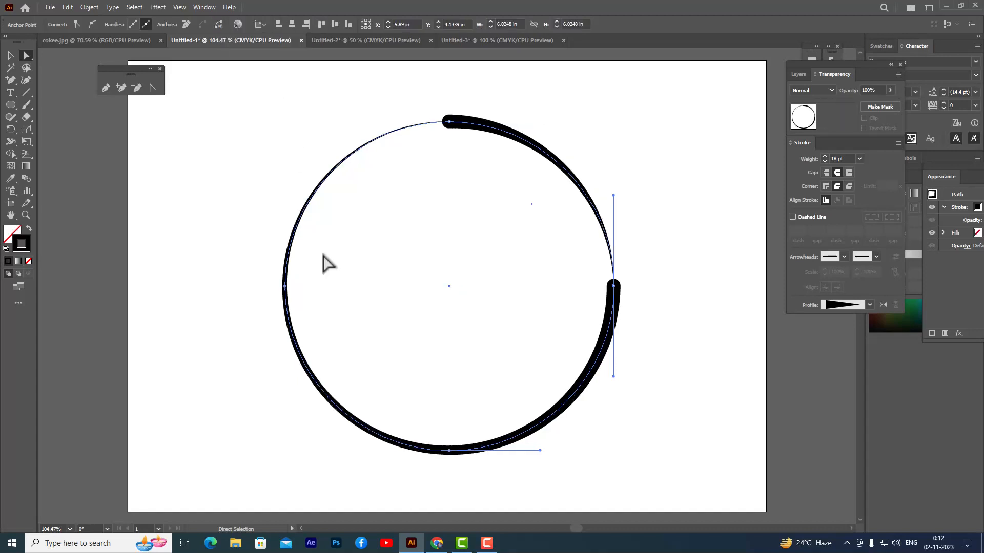
Cut the circle's path at its lowest and leftmost anchor points to complete four separate tapered arcs
click(449, 451)
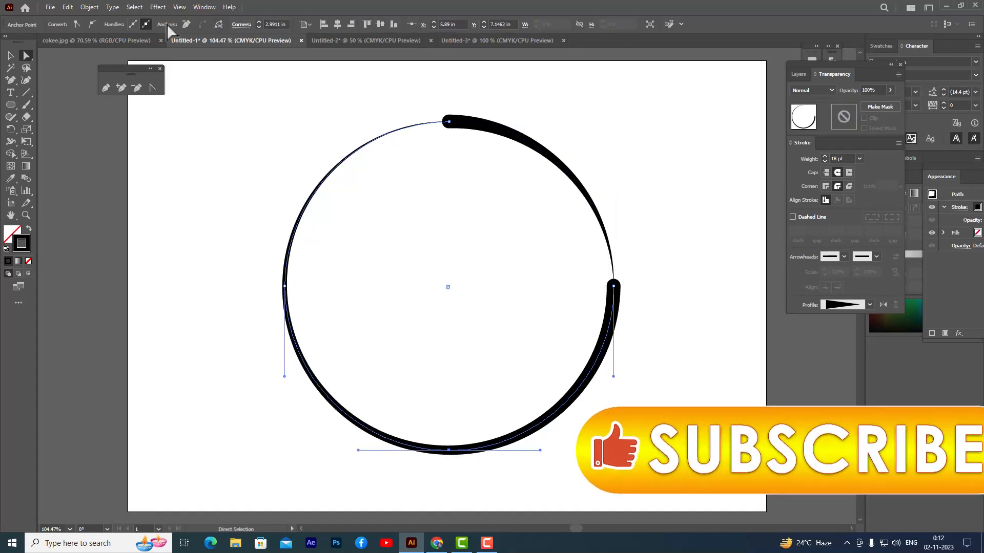
click(219, 24)
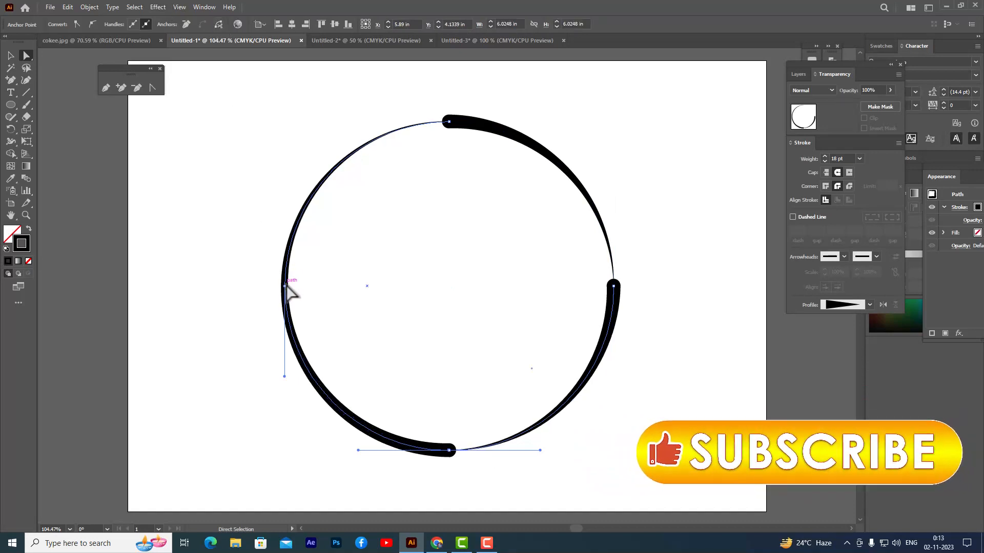
click(285, 286)
click(285, 286)
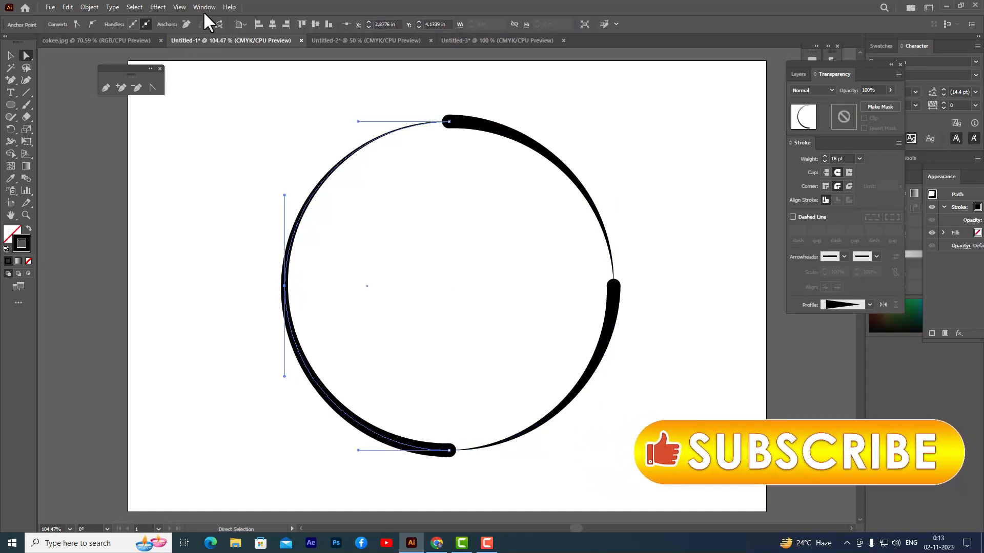
click(219, 24)
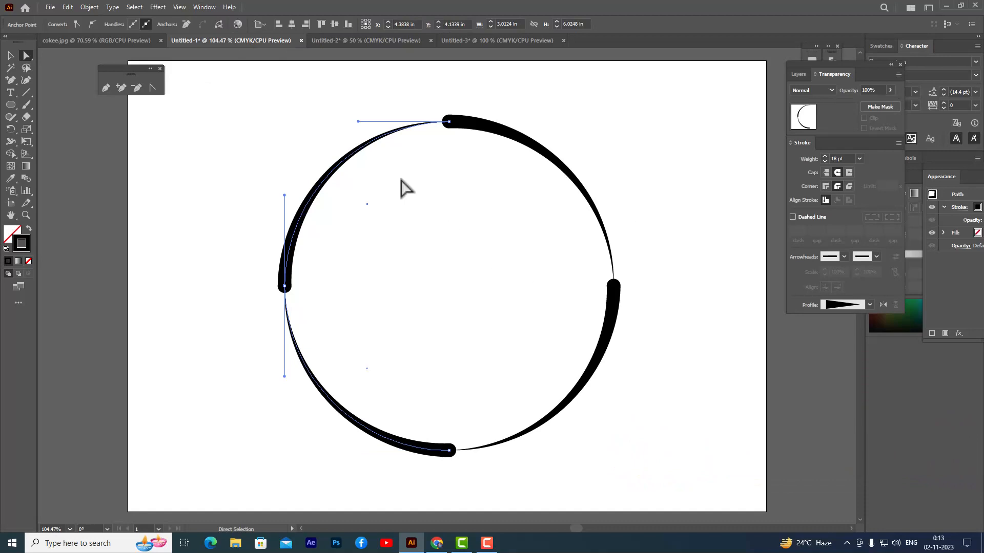
click(10, 56)
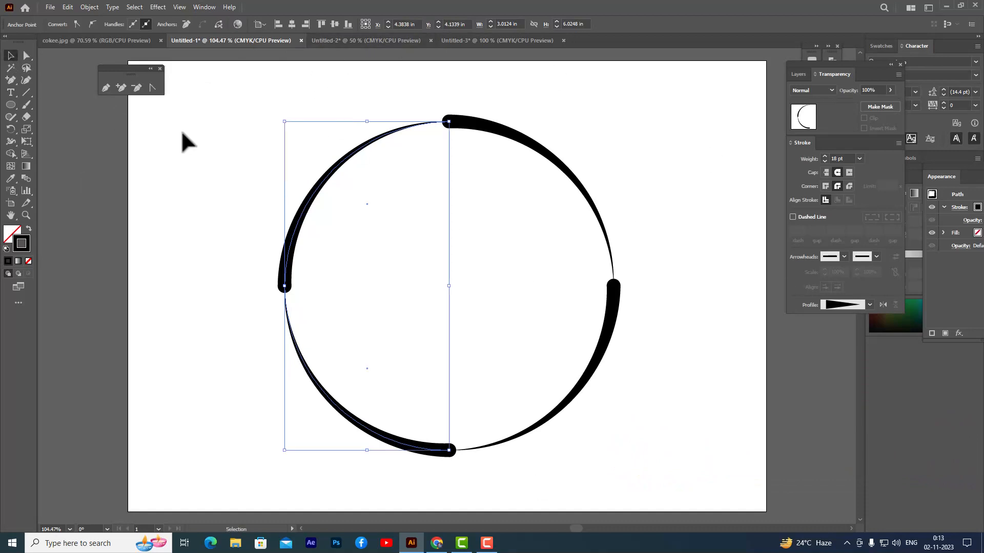
click(668, 123)
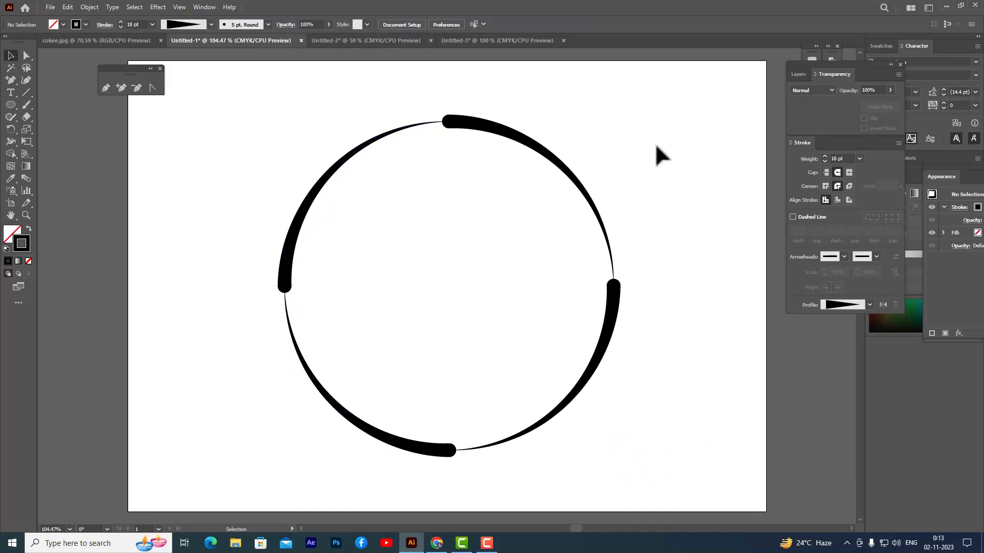
Select the upper-right arc and place the floating Stroke panel over the artboard beside the circle
click(506, 135)
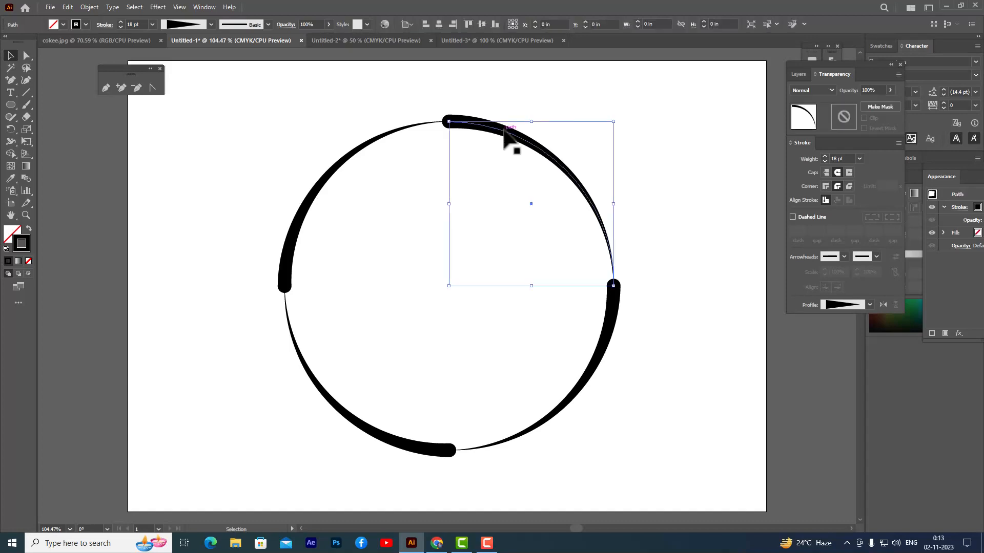
mouse_move(804, 143)
mouse_down()
mouse_move(668, 89)
mouse_move(691, 88)
mouse_up()
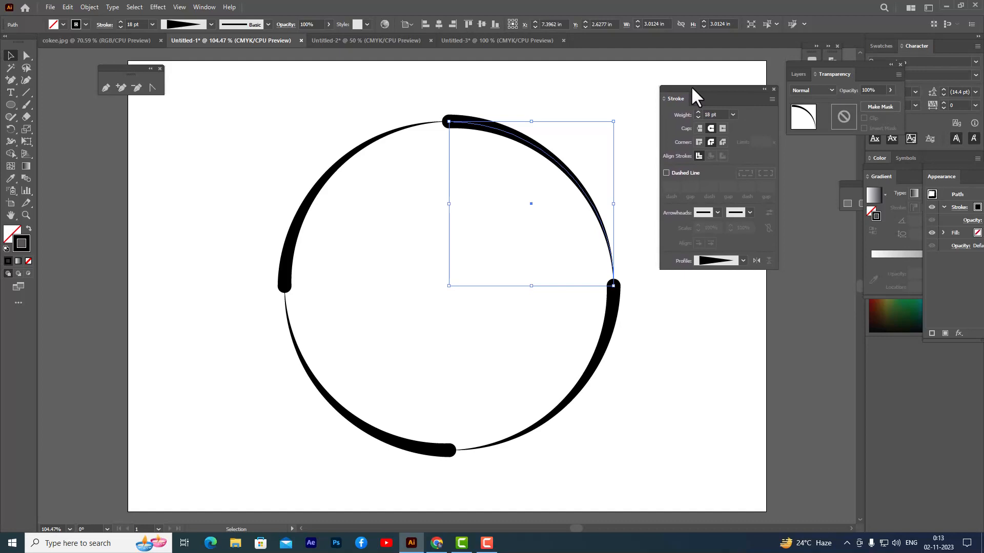
drag(683, 88, 699, 89)
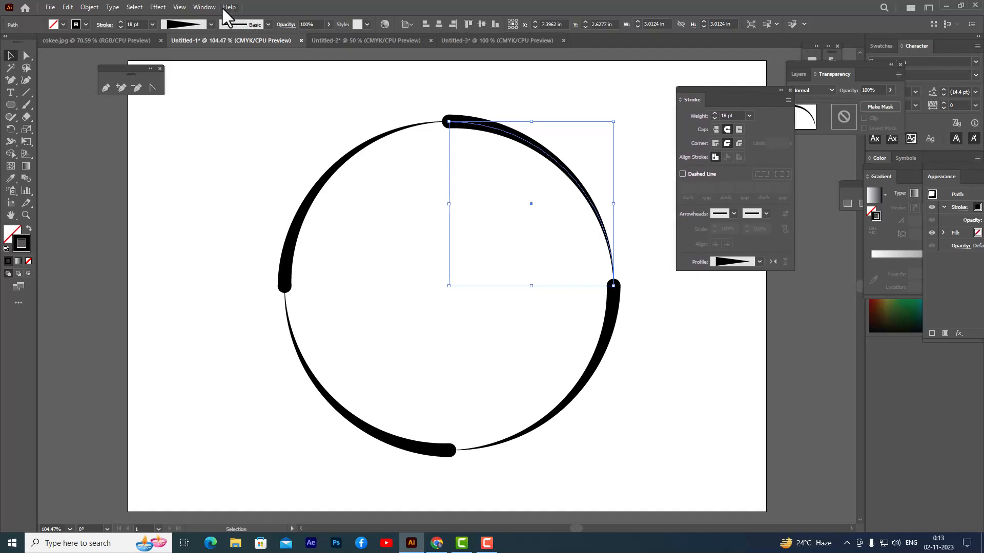
click(105, 25)
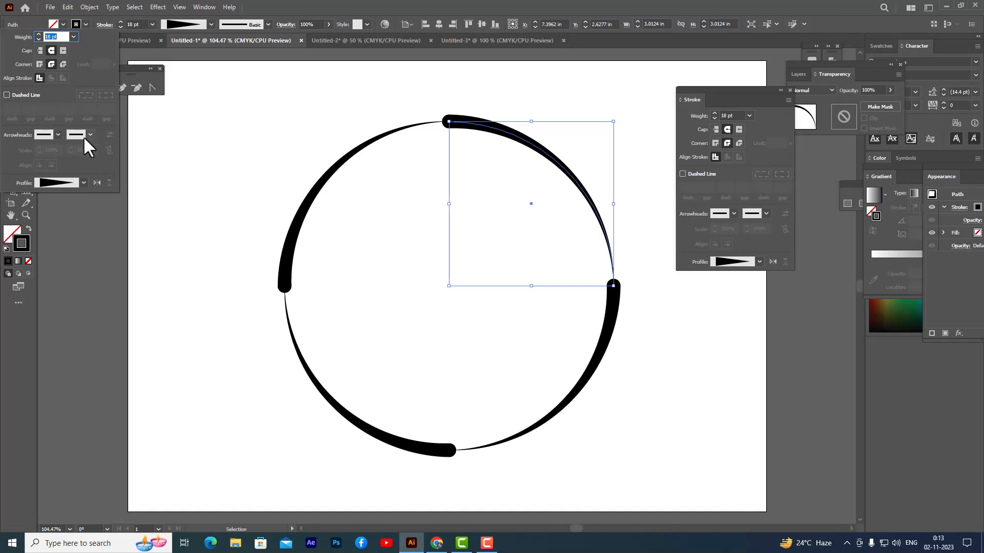
click(706, 92)
mouse_move(718, 87)
mouse_down()
mouse_move(692, 77)
mouse_move(703, 65)
mouse_move(689, 83)
mouse_up()
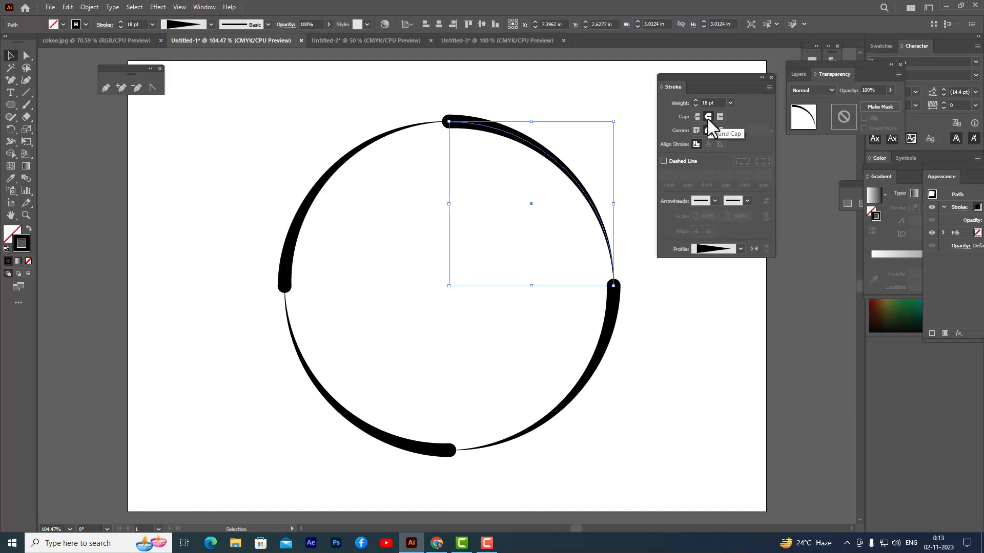
Try a butt cap on the upper-right arc's stroke and return it to a round cap
click(693, 118)
click(708, 117)
click(391, 100)
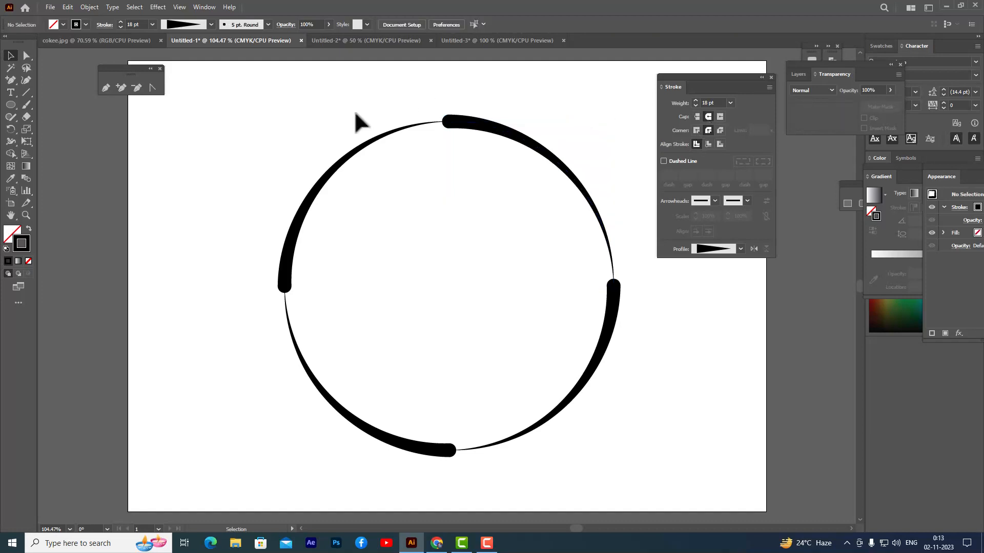
Select all four arcs, compare butt caps with round caps, and keep the round caps
drag(210, 91, 675, 502)
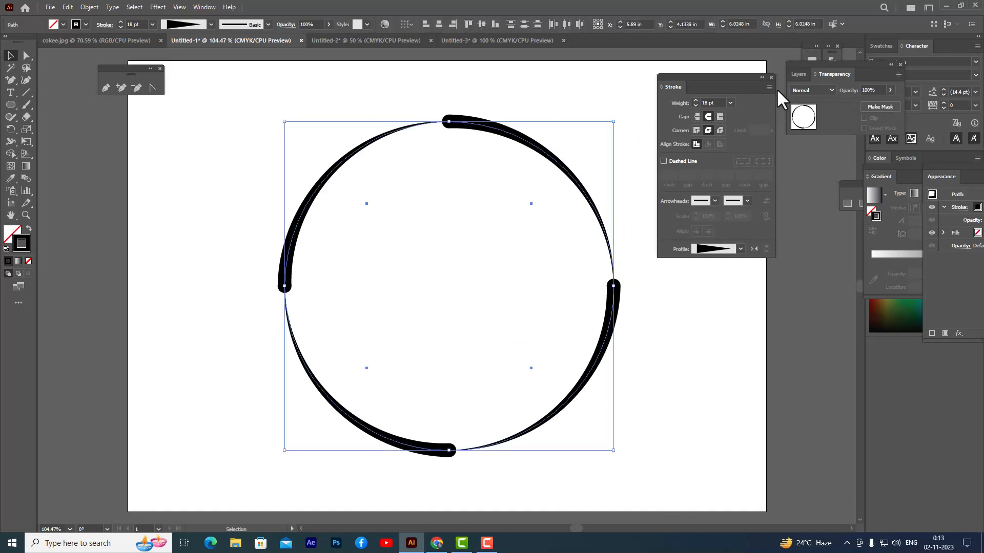
click(696, 116)
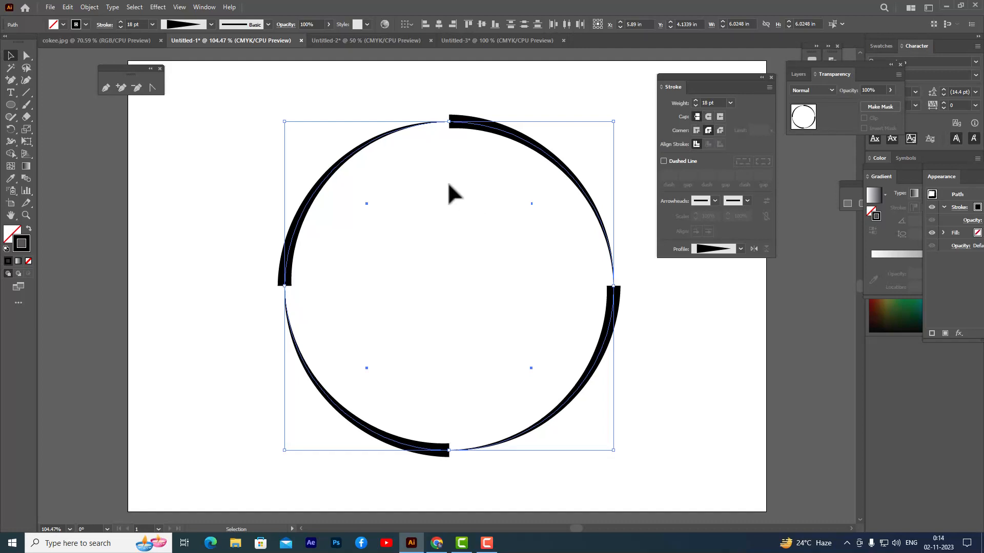
click(708, 116)
drag(695, 80, 689, 58)
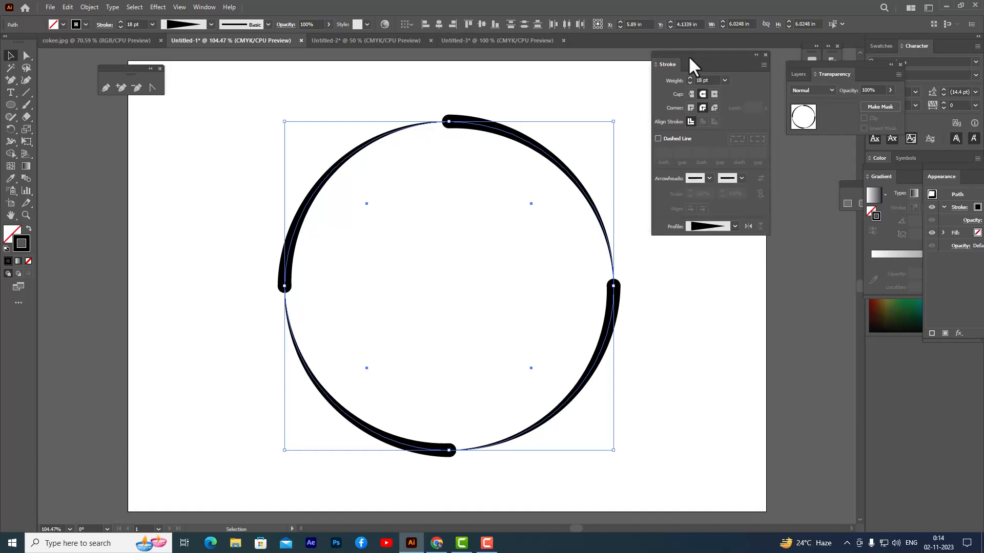
Turn the four arcs into dotted strokes with a 0 pt dash and 20 pt gap, aligning dashes to corners and path ends
click(658, 139)
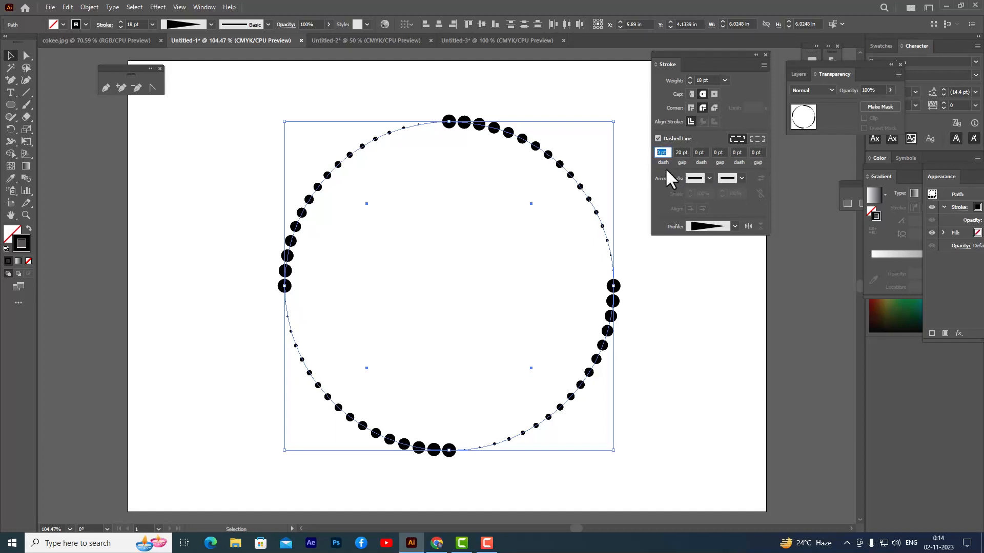
click(684, 153)
double_click(679, 153)
click(758, 139)
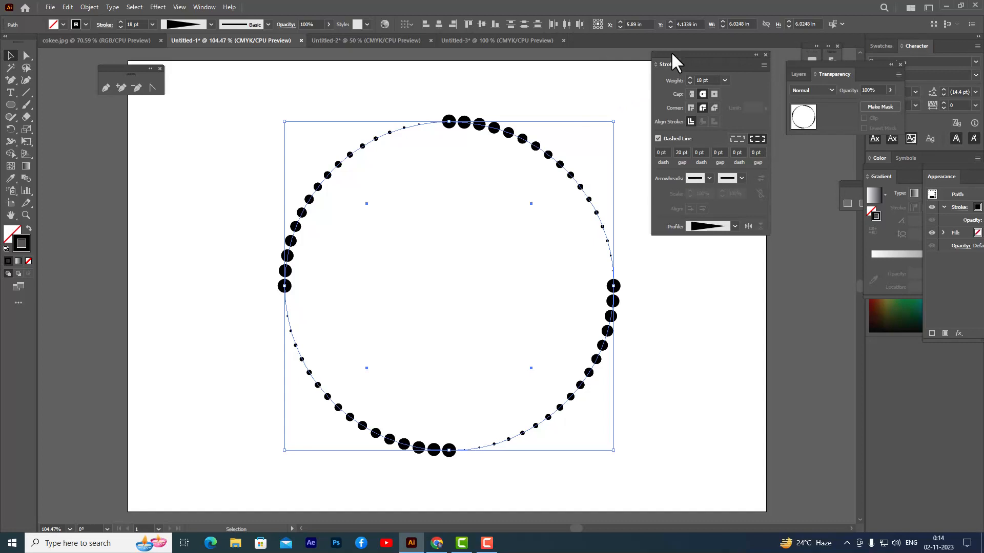
drag(673, 52, 680, 61)
click(185, 180)
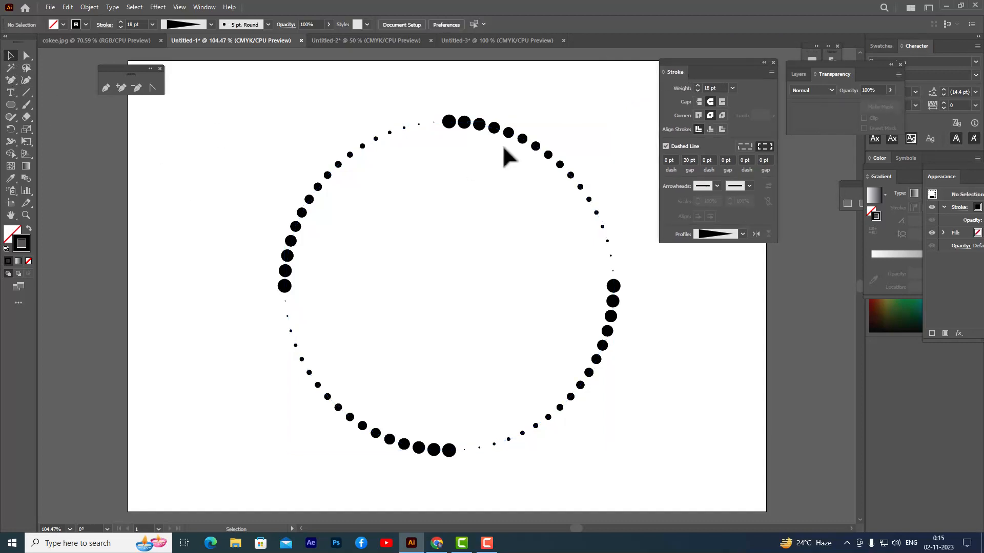
Detach the Gradient and Color panels from the dock and place the Color panel below the Stroke panel
drag(672, 67, 664, 68)
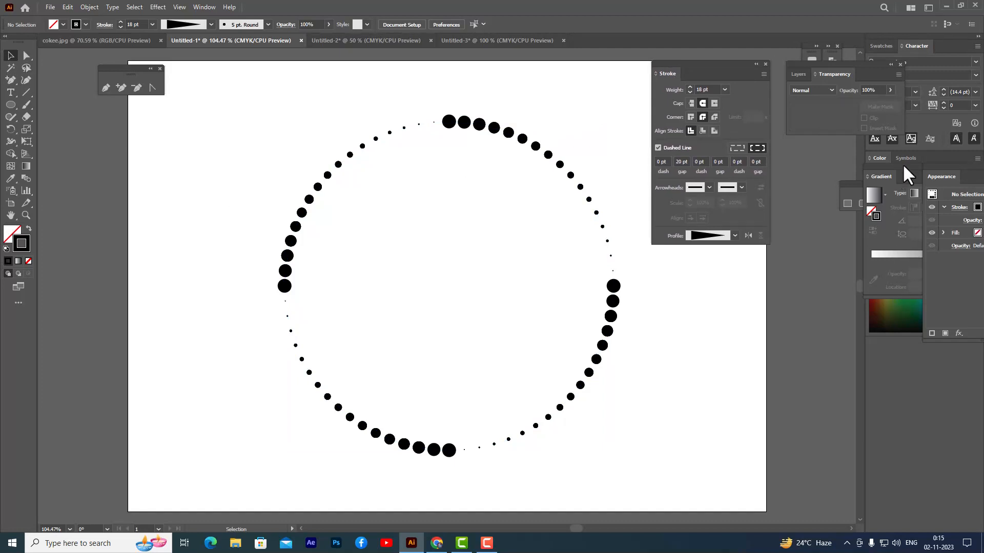
drag(877, 169, 925, 192)
drag(879, 159, 699, 268)
double_click(701, 268)
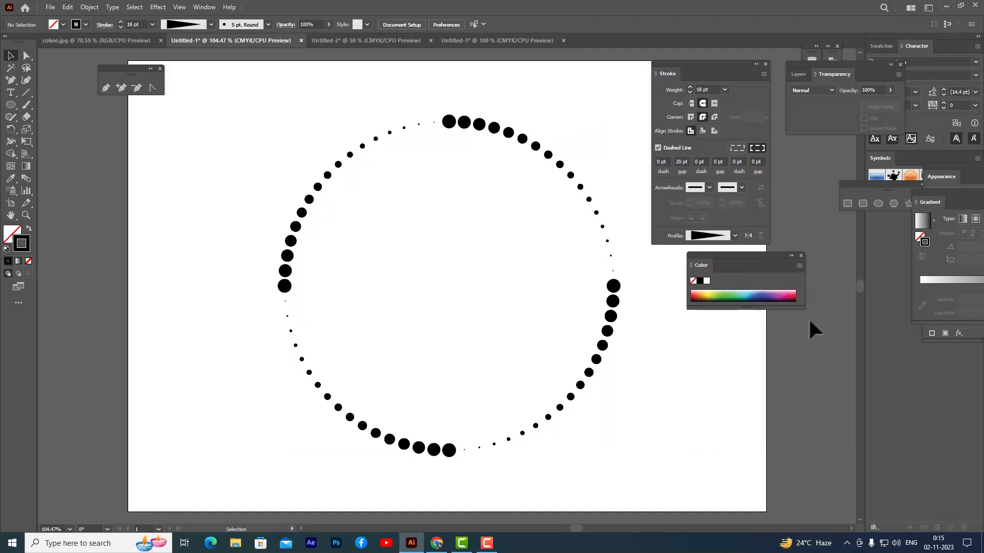
Enlarge the floating Color panel so its full colour spectrum is available below the Stroke panel
drag(806, 310, 930, 421)
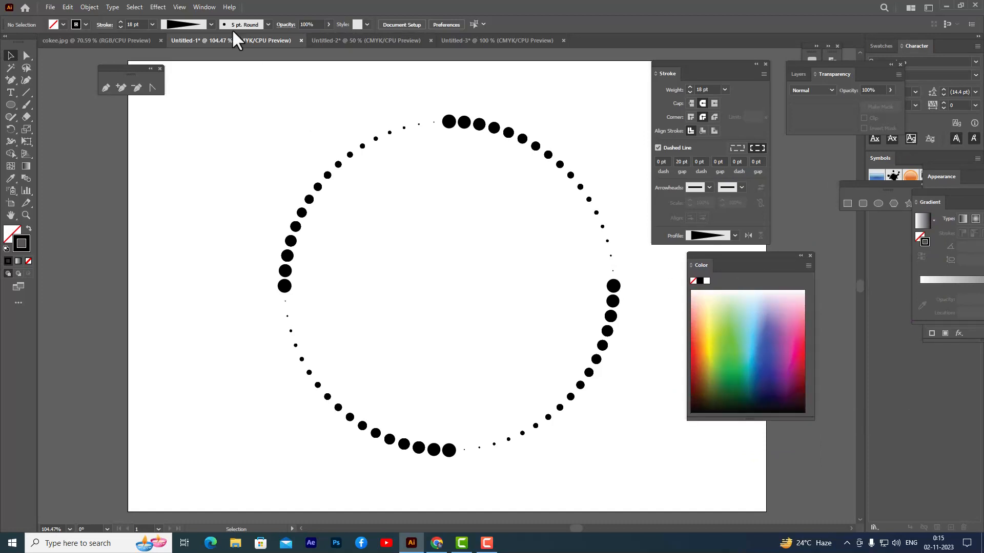
click(211, 7)
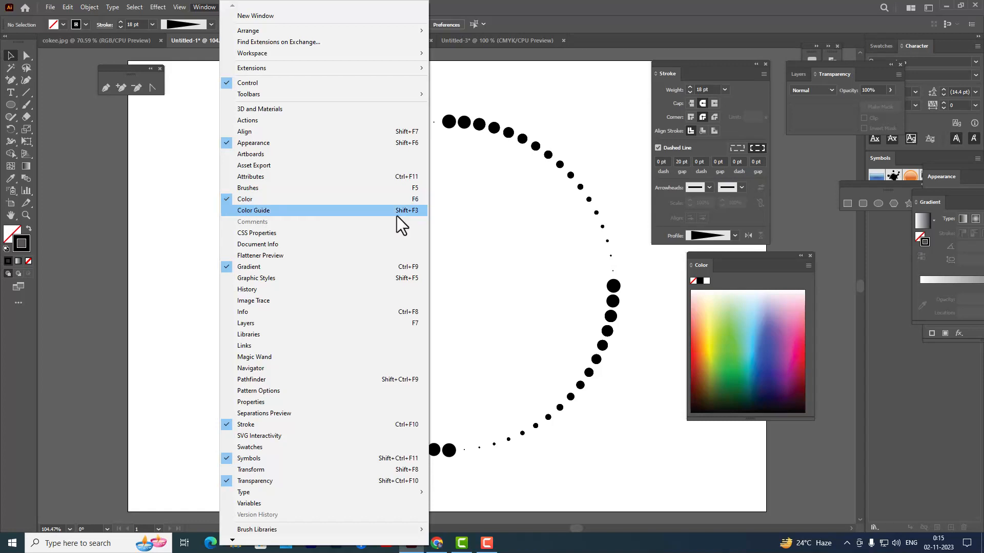
drag(699, 253, 701, 255)
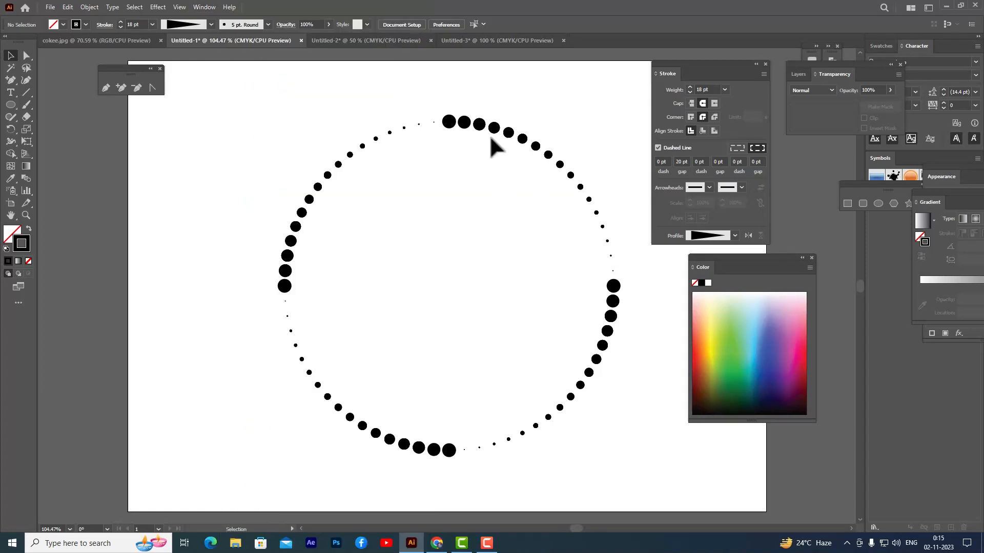
Colour the upper-right arc's stroke green and the lower-left arc's stroke a darker green
click(449, 123)
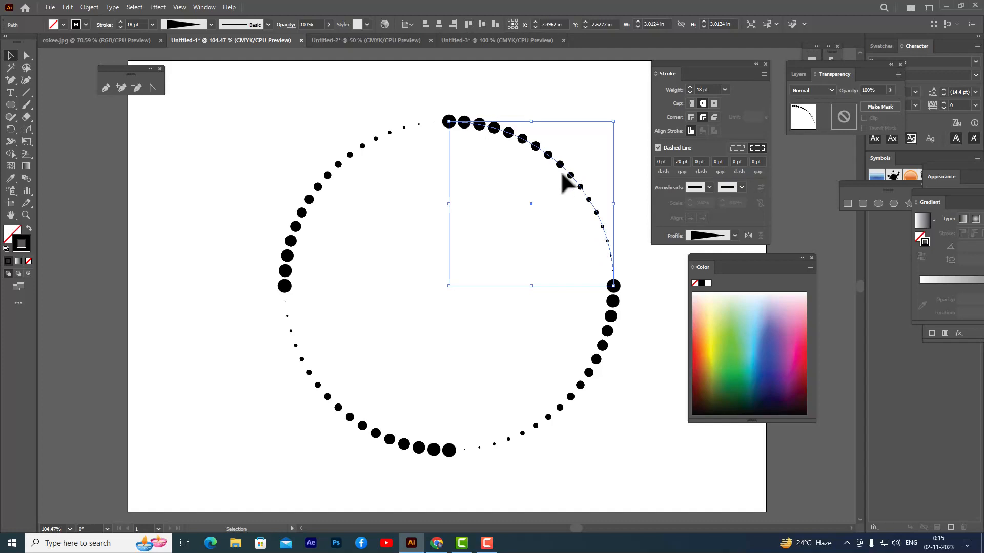
click(732, 382)
click(404, 445)
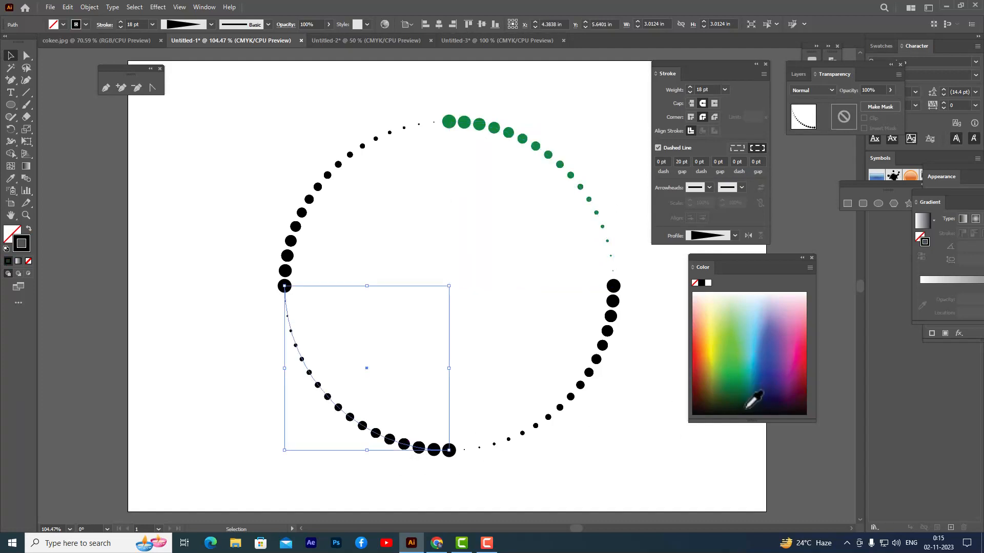
click(733, 386)
click(733, 387)
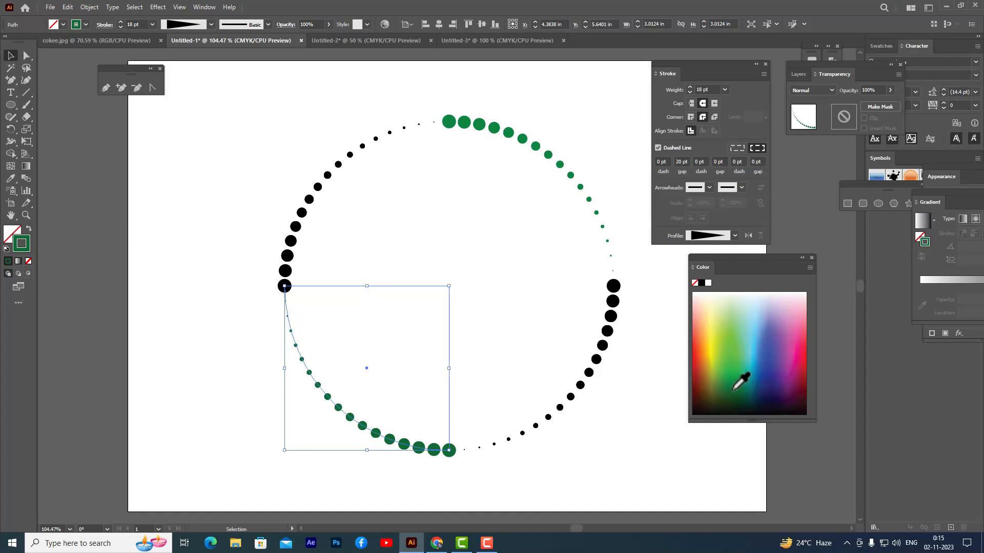
Colour the lower-right arc's stroke dark red and the upper-left arc's stroke a brighter red, then deselect
click(618, 304)
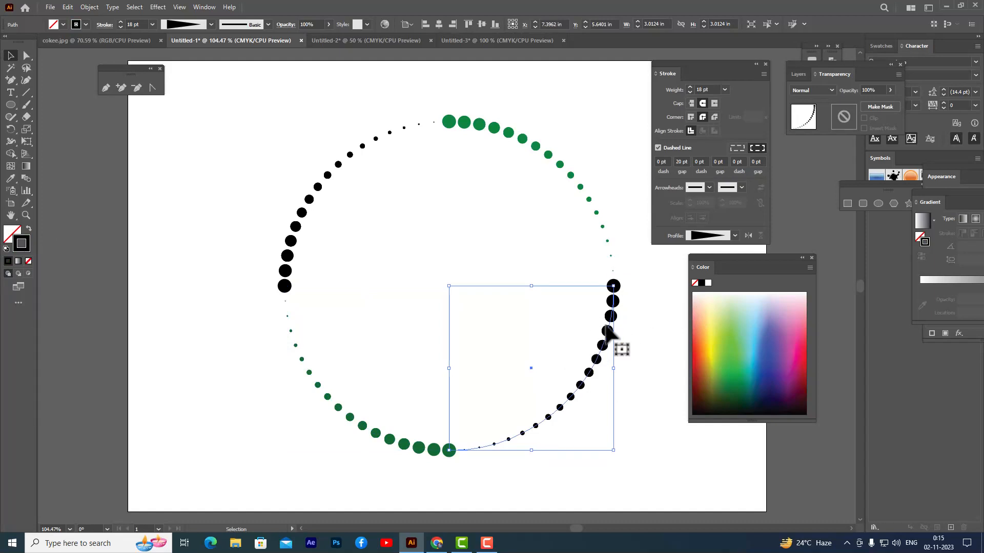
click(806, 369)
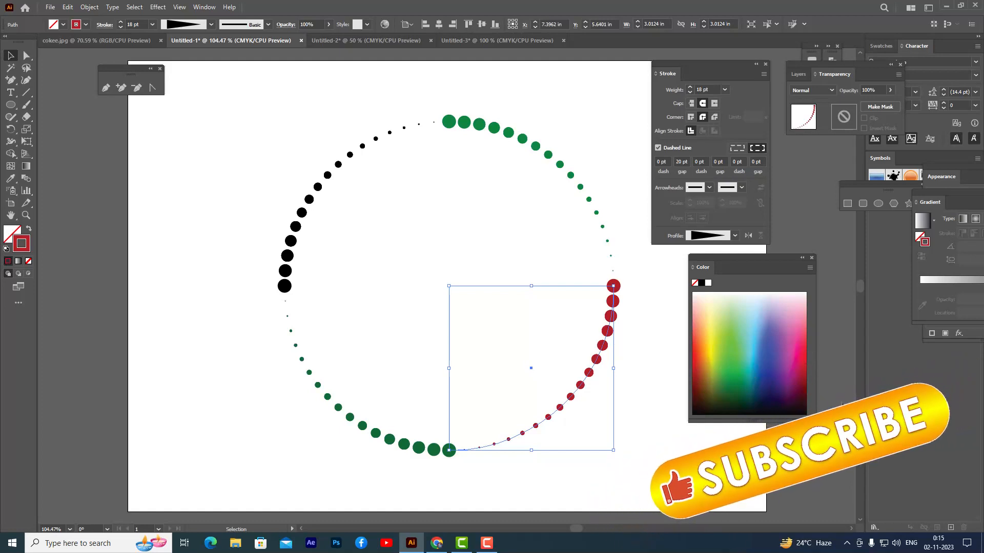
click(302, 228)
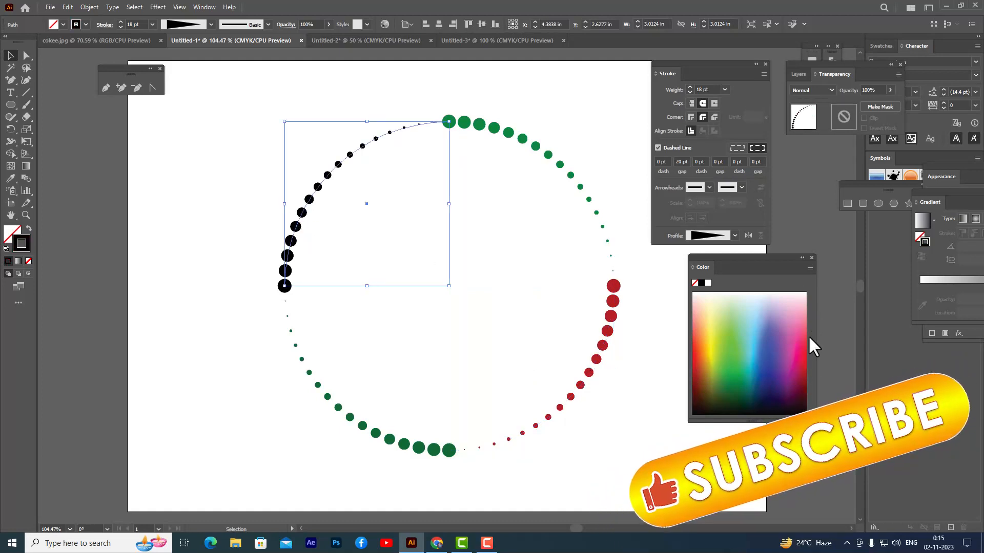
click(805, 365)
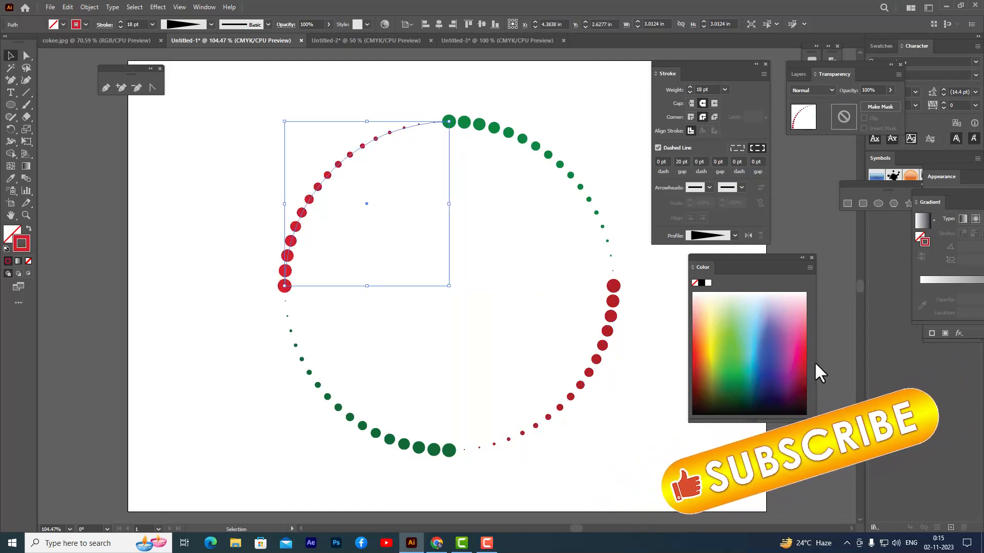
click(523, 72)
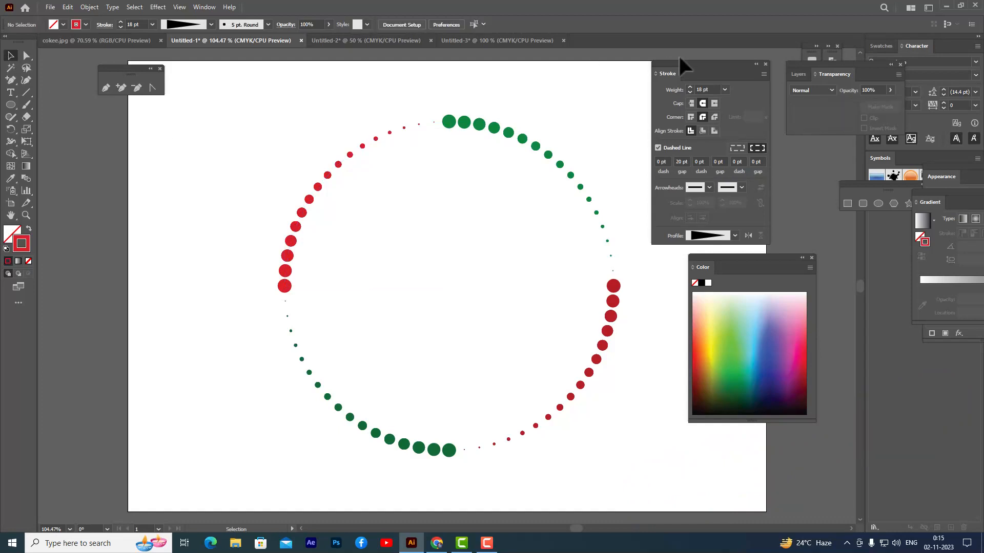
Move the Stroke panel clear of the artwork, group the four coloured arcs and select the group
drag(680, 62, 758, 50)
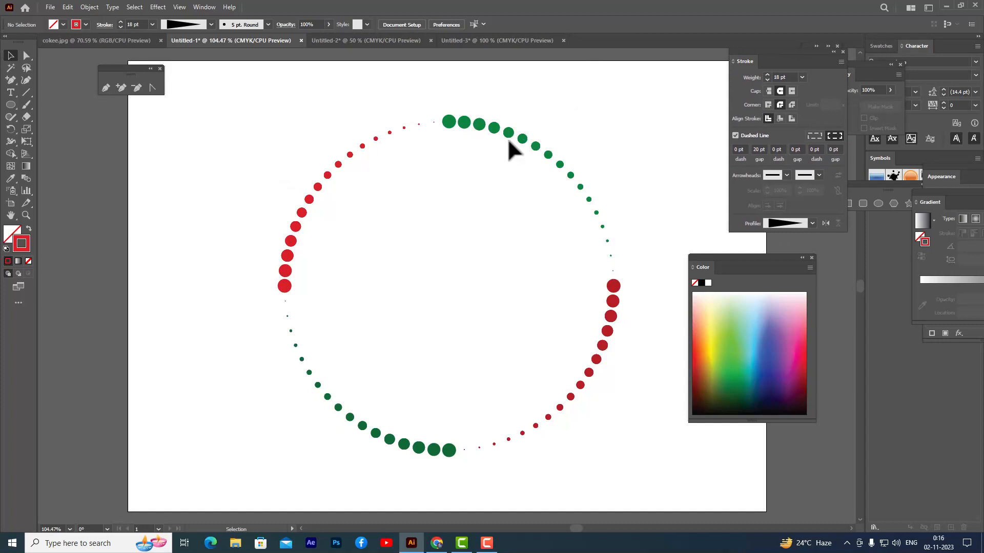
click(471, 125)
click(251, 134)
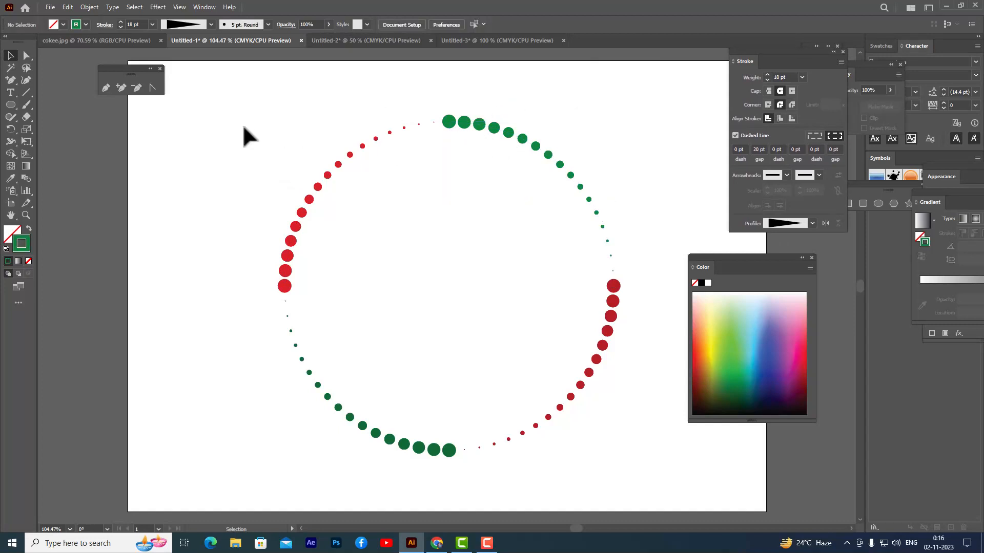
drag(211, 97, 667, 498)
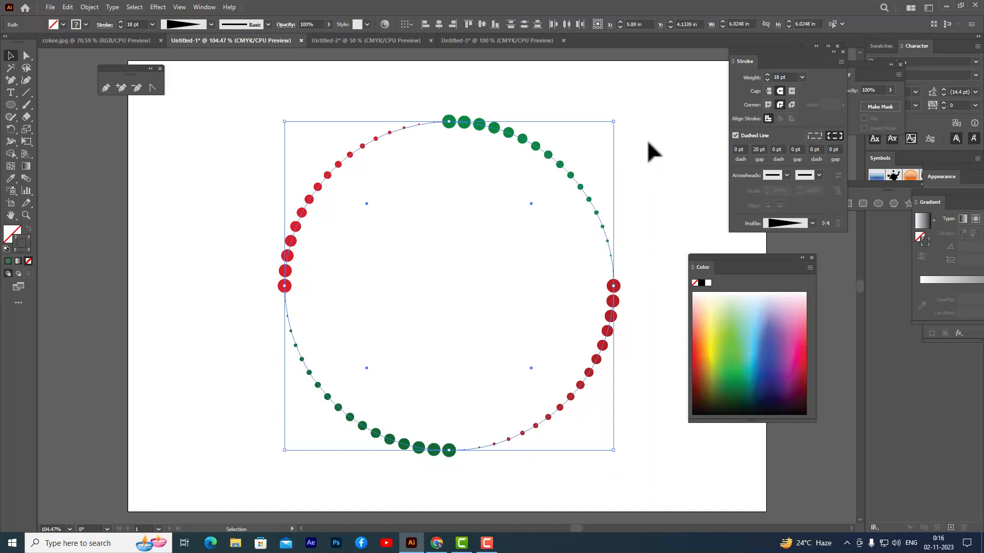
key(ctrl+g)
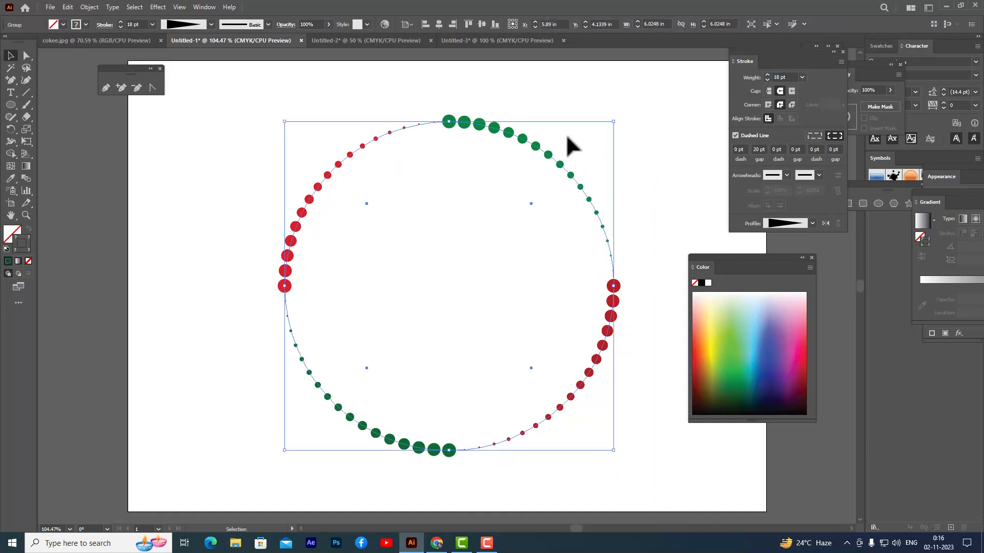
click(568, 95)
click(511, 133)
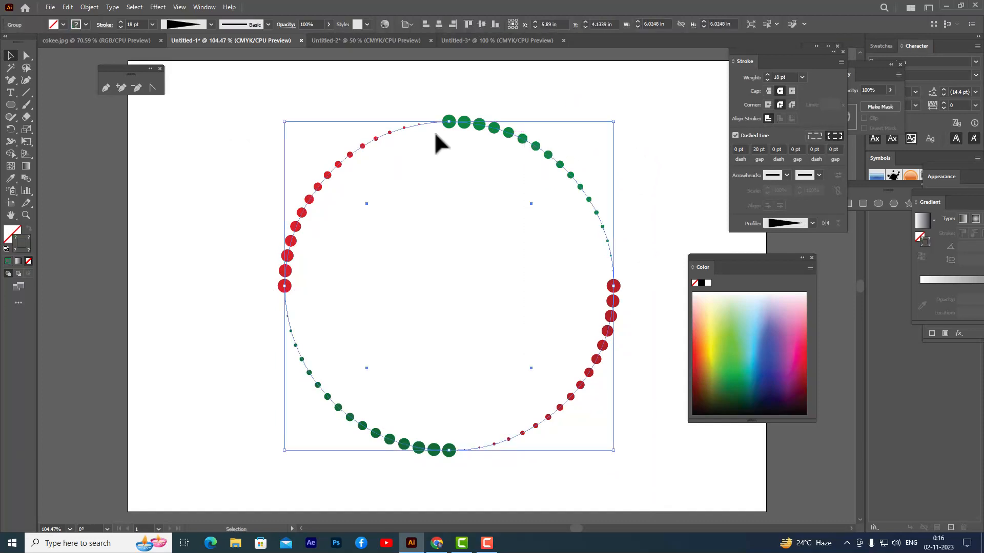
Start a Transform effect on the grouped arcs with horizontal and vertical scale at 90%, keeping the dialog clear of the artwork
click(158, 8)
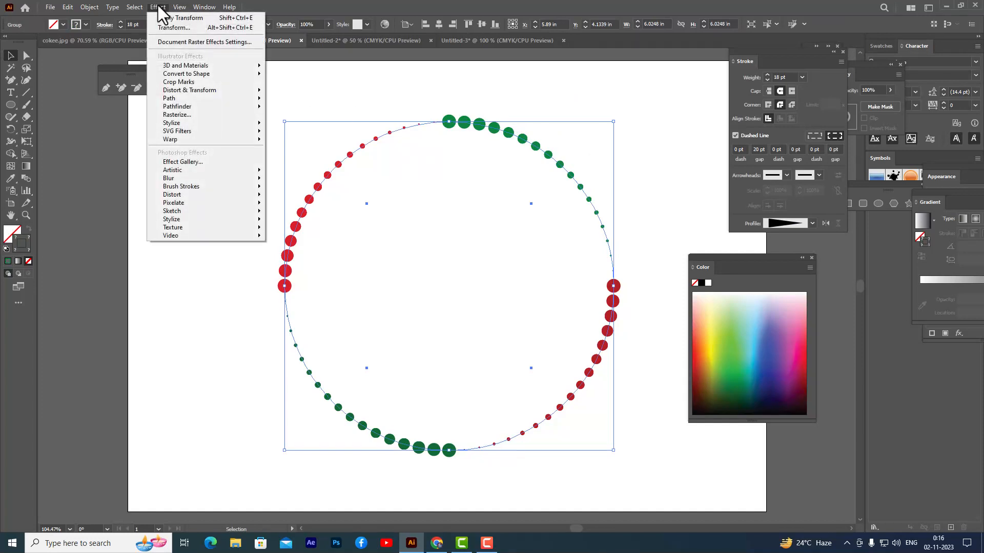
mouse_move(214, 93)
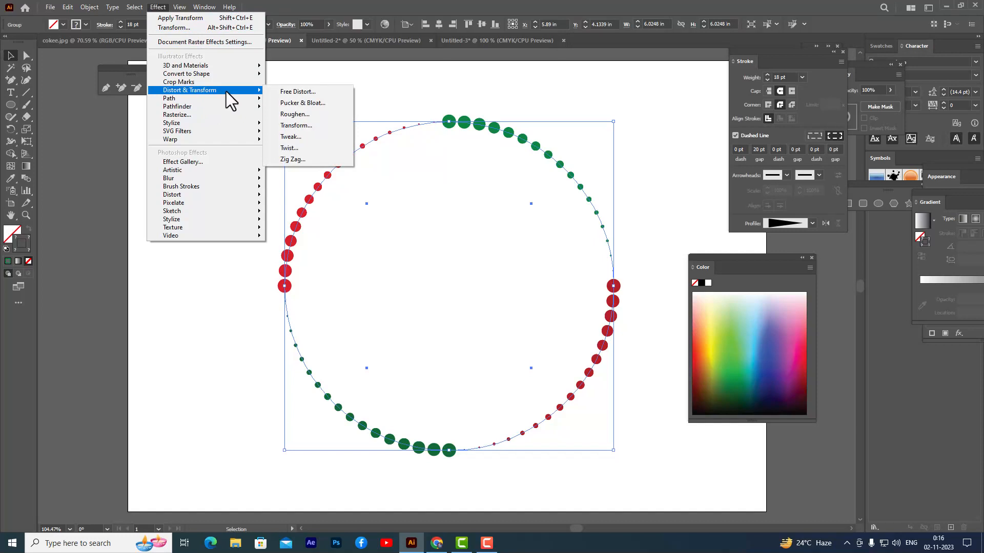
click(328, 126)
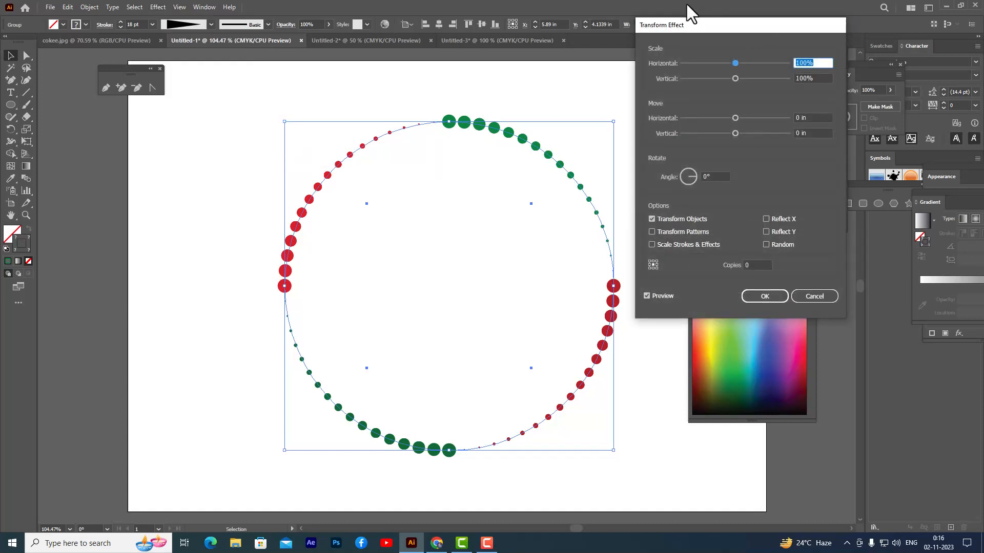
drag(673, 27, 750, 27)
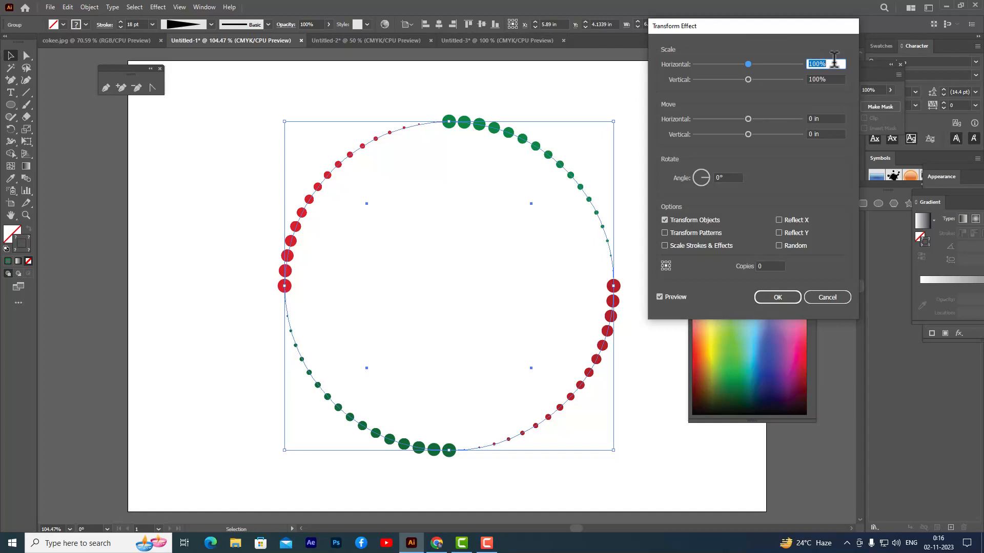
text(90)
key(Tab)
text(90)
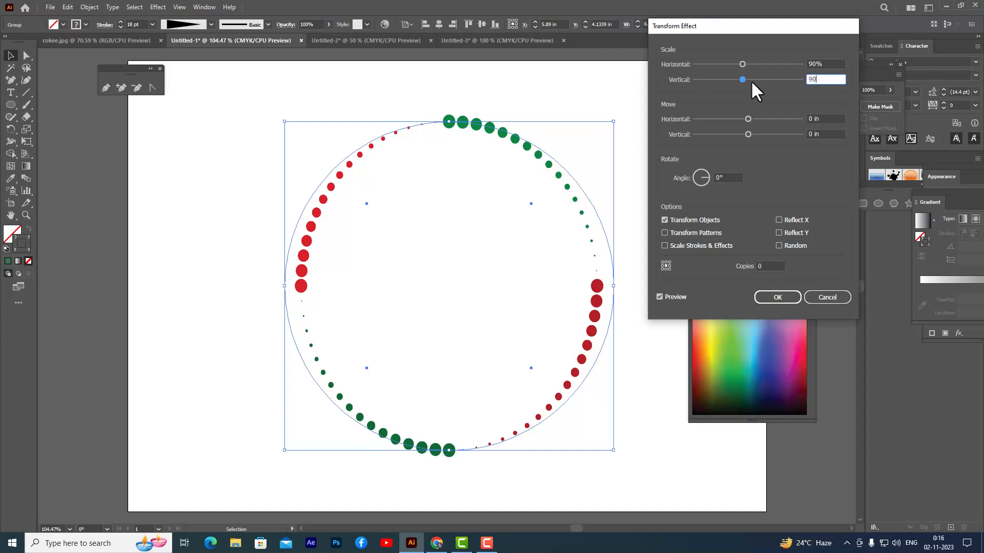
click(837, 64)
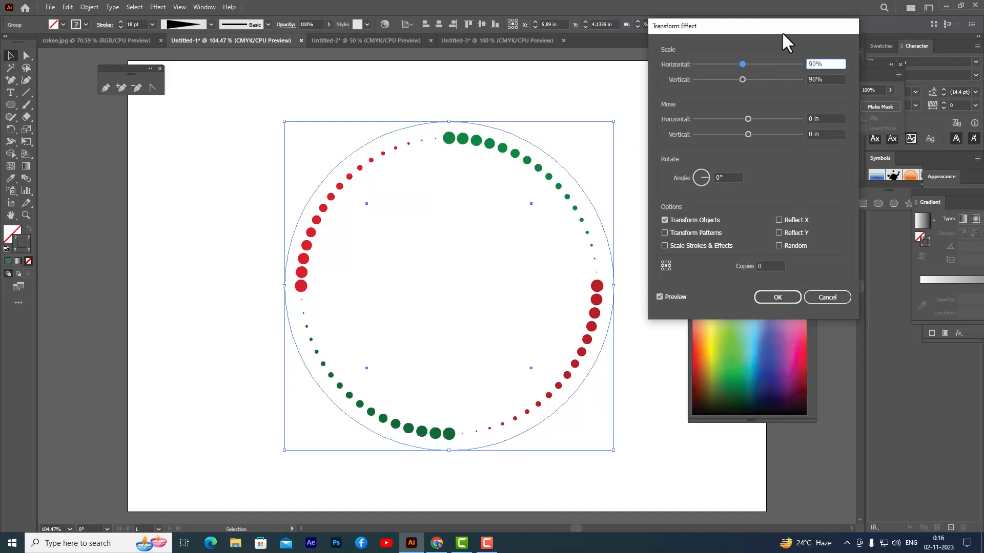
drag(782, 32, 764, 40)
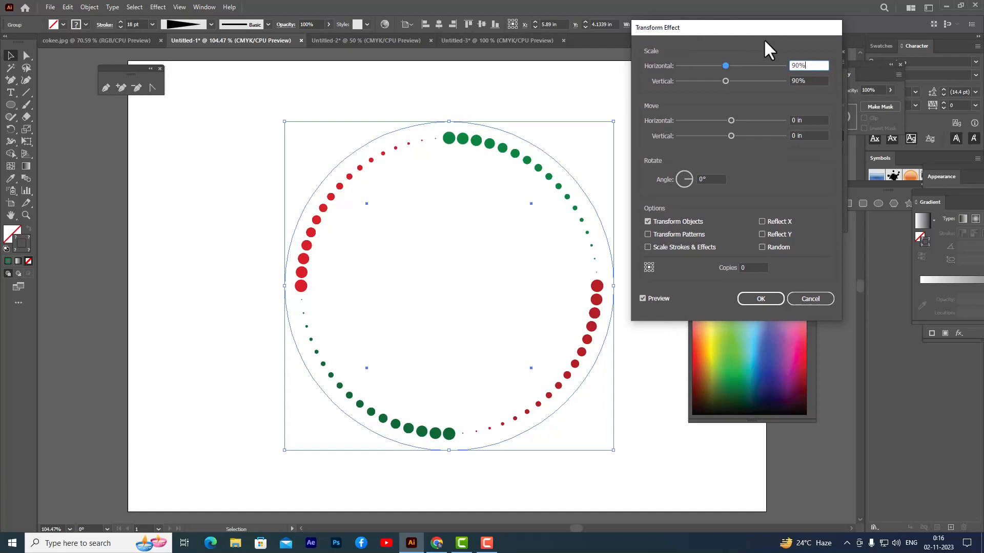
Set the Transform effect to 20 copies with a rotation angle of 5°
click(755, 268)
text(20)
click(714, 179)
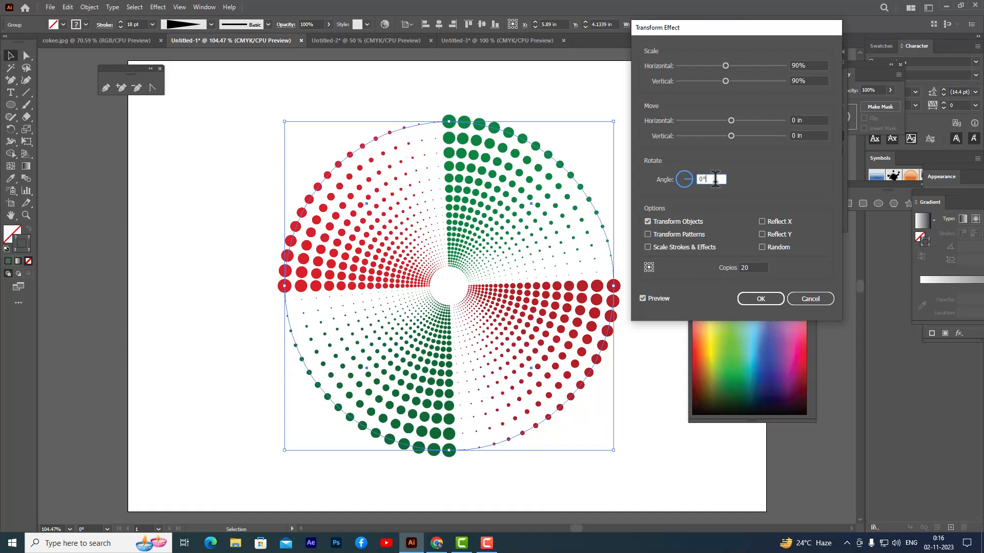
double_click(715, 180)
text(5)
click(757, 268)
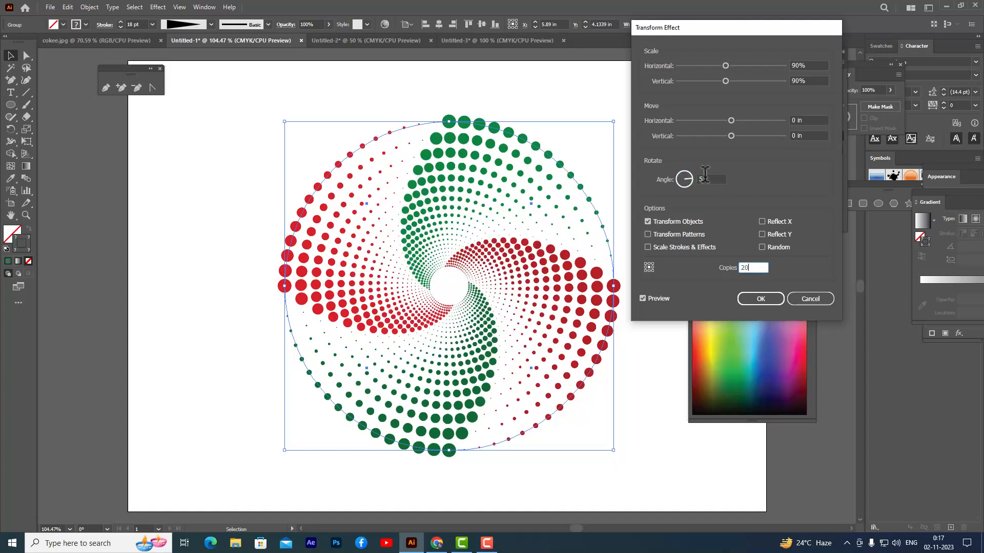
Preview larger rotation angles for the copies, raising the angle to 19° and lowering it to 7°
click(700, 179)
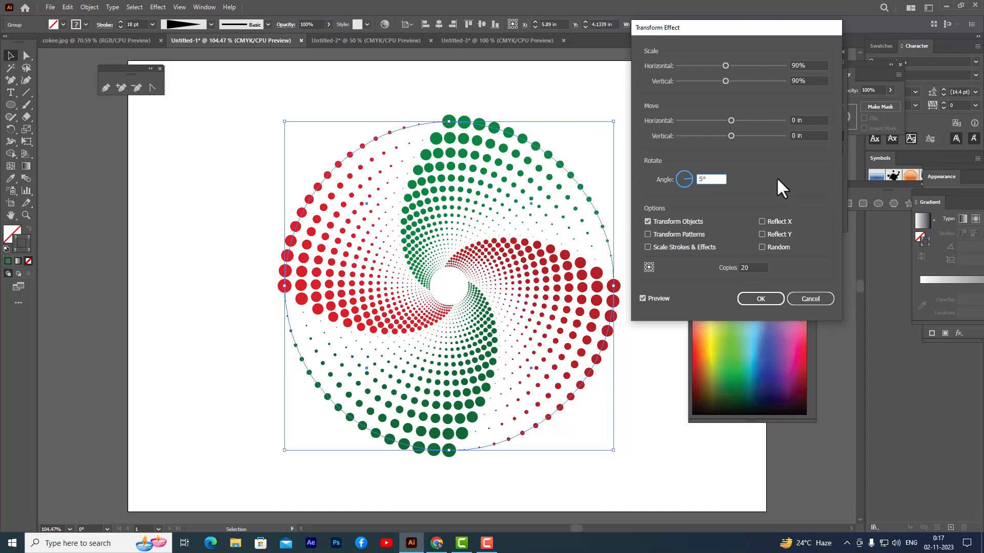
key(Up)
key(Up)
key(Up)
key(Up)
key(Up)
key(Up)
key(Up)
key(Up)
key(Up)
key(Up)
key(Up)
key(Up)
key(Up)
key(Up)
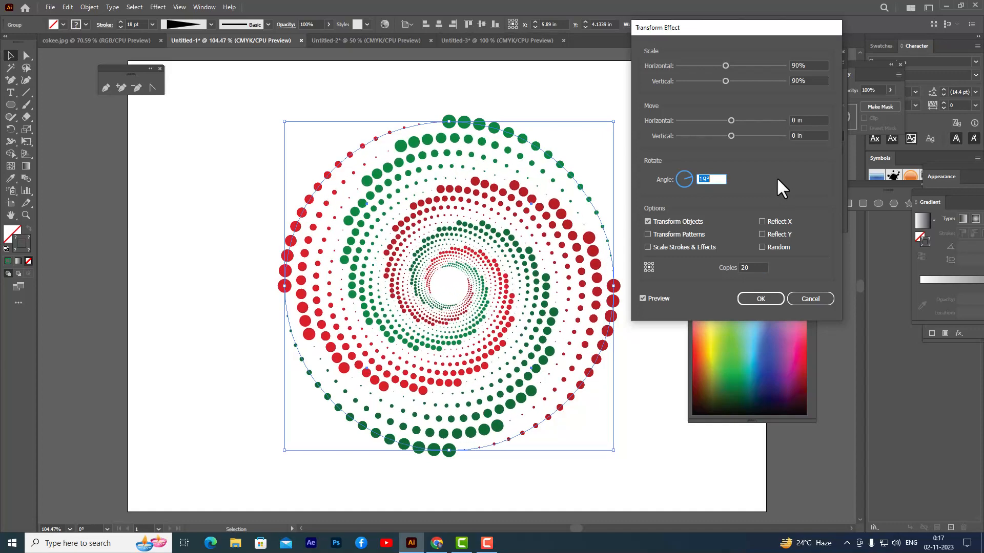
key(Down)
key(Down)
key(Down)
key(Down)
key(Down)
key(Down)
key(Down)
key(Down)
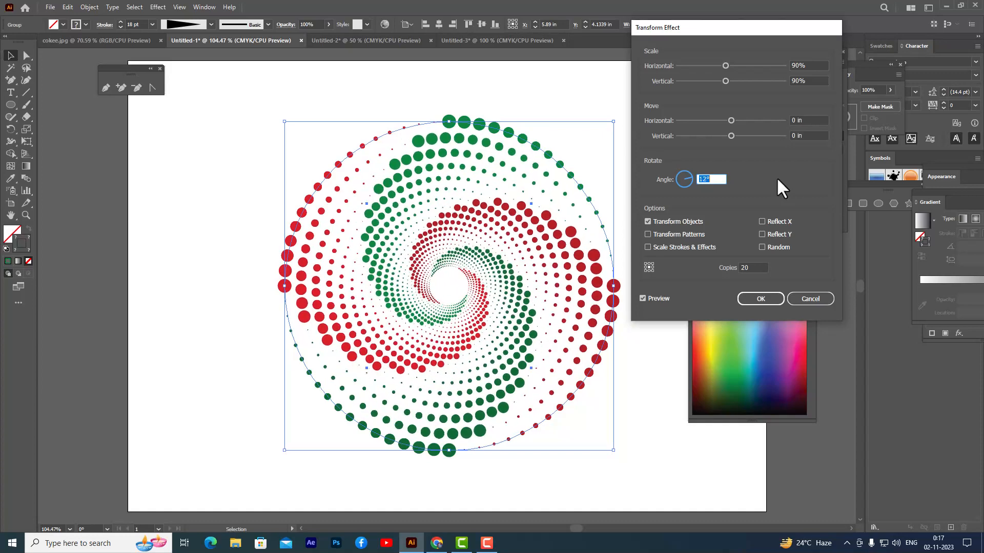
key(Down)
key(Down)
key(Down)
key(Down)
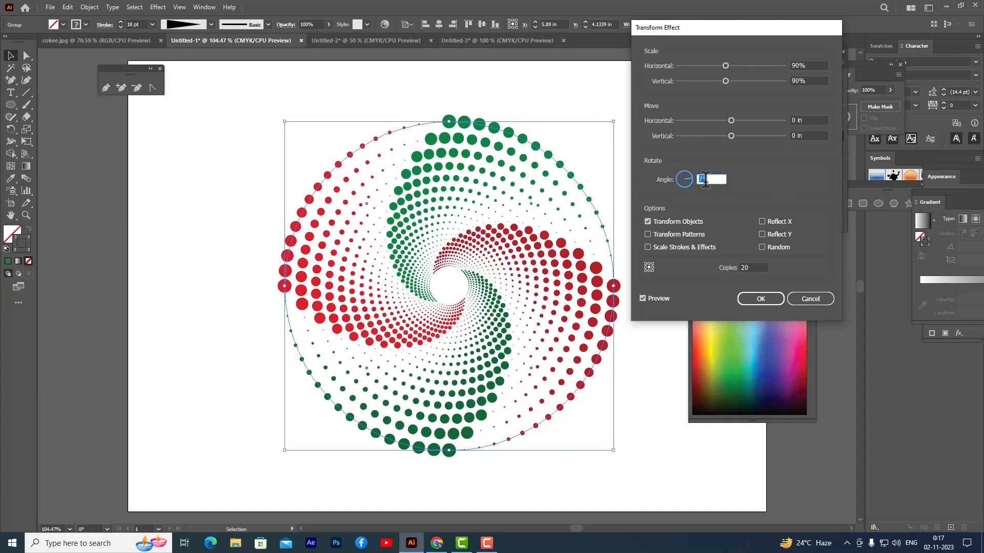
Preview smaller and negative rotation angles for the copies, lowering the angle to -12° and raising it to -10°
key(BackSpace)
text(7)
key(Down)
key(Down)
key(Down)
key(Down)
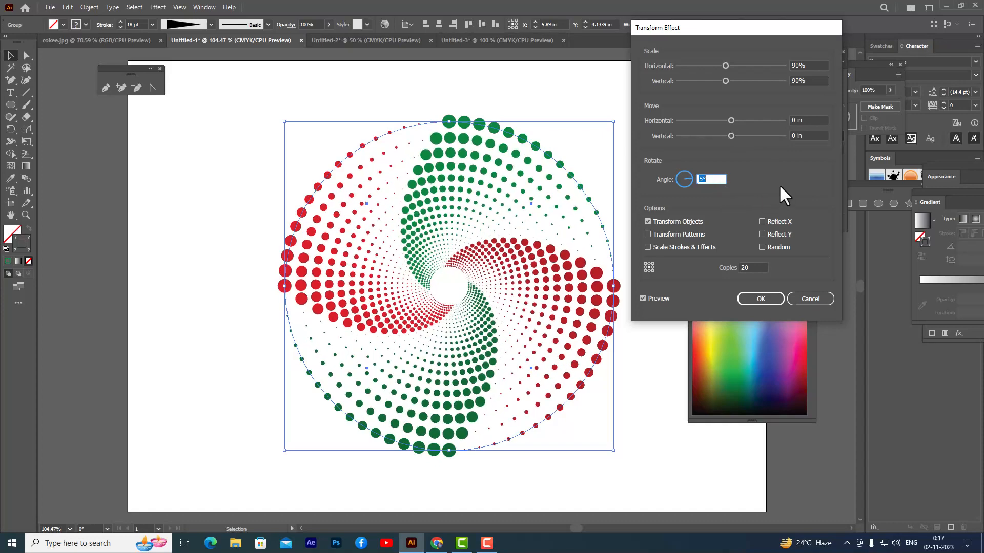
key(Down)
key(Down)
key(Down)
key(Down)
key(Down)
key(Down)
key(Down)
key(Down)
key(Down)
key(Down)
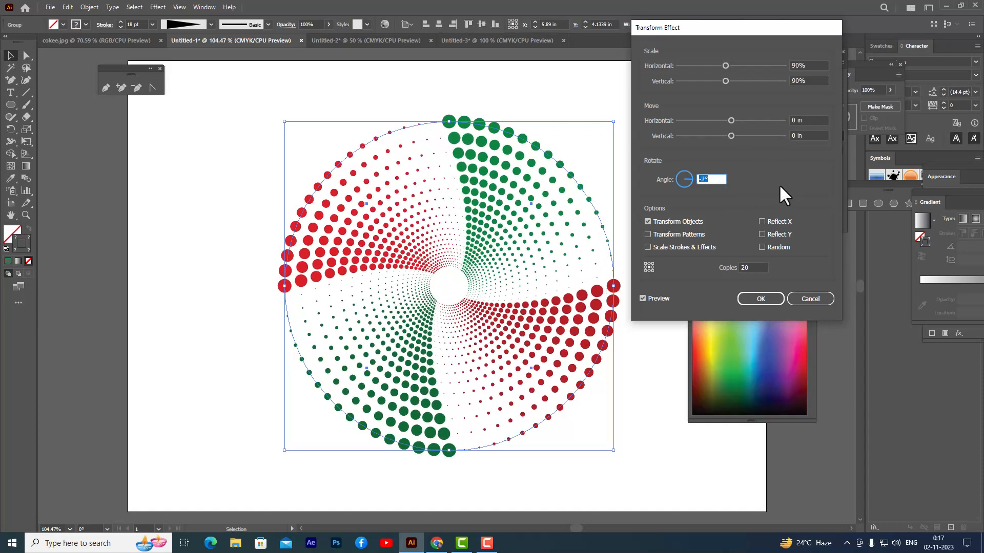
key(Down)
key(Down)
key(Down)
key(Down)
key(Down)
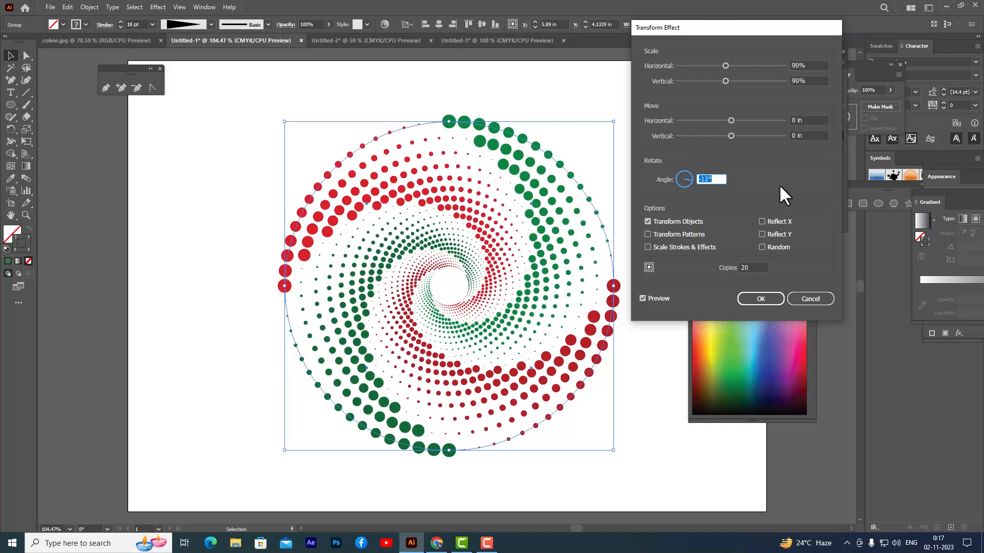
key(Up)
key(Up)
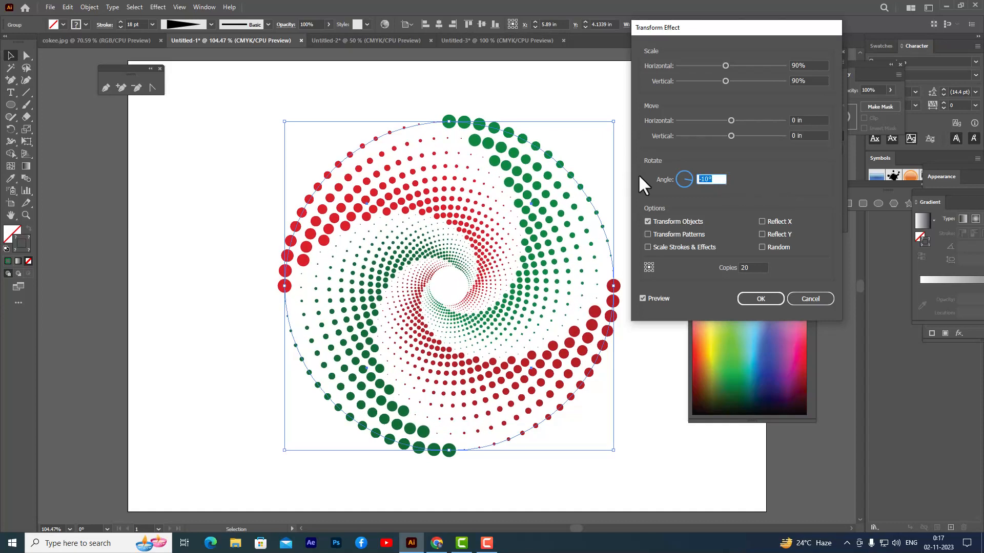
Set the Transform effect's rotation angle to 5°
text(5)
click(815, 136)
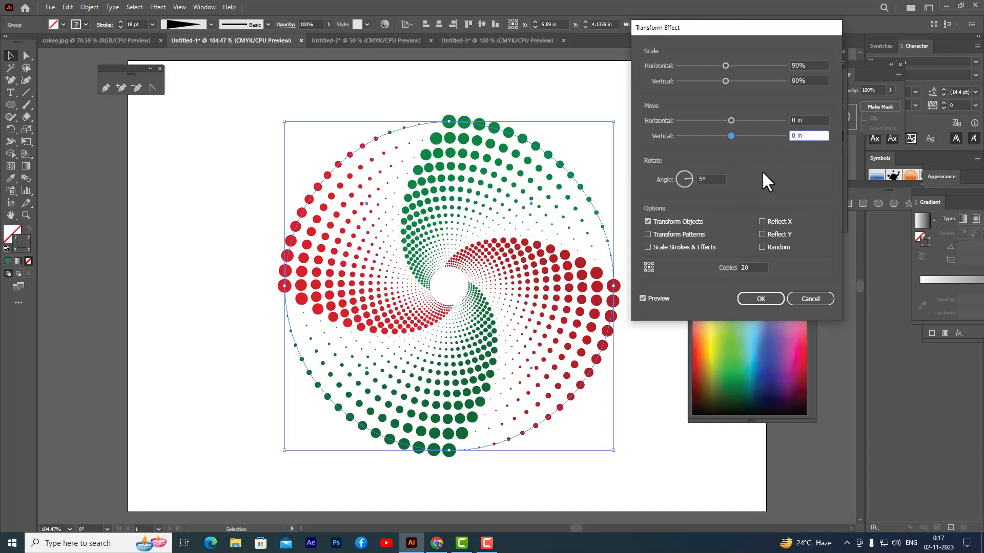
click(701, 180)
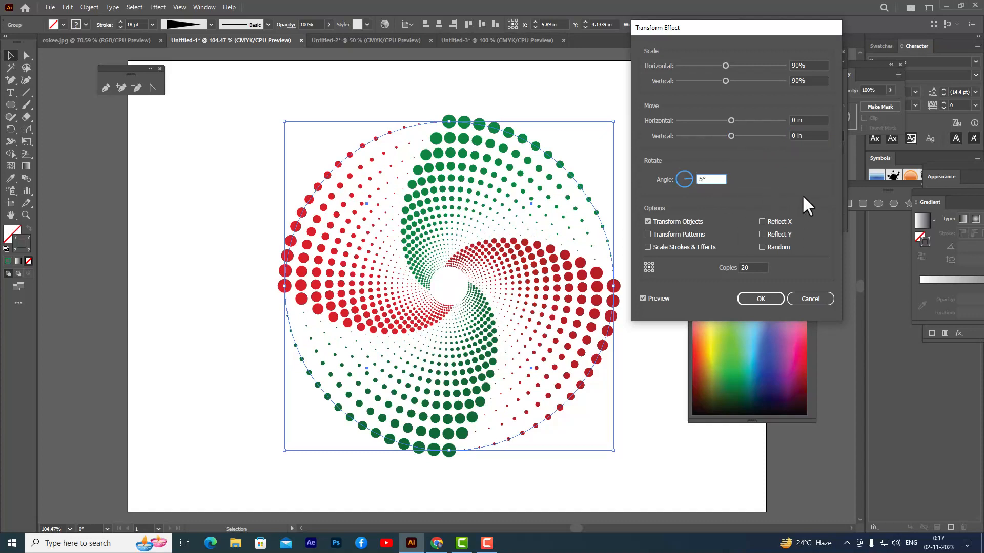
Set the Transform effect to 54 copies, apply it to the dotted arcs and deselect the artwork
click(743, 268)
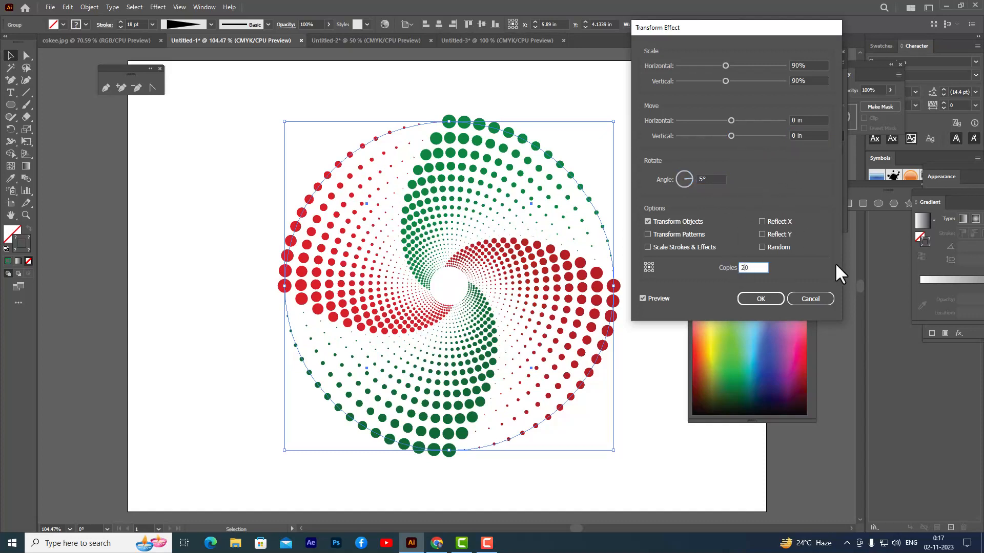
key(Up)
key(Up)
key(Up)
key(Up)
key(Up)
key(Up)
key(Up)
key(Up)
key(Up)
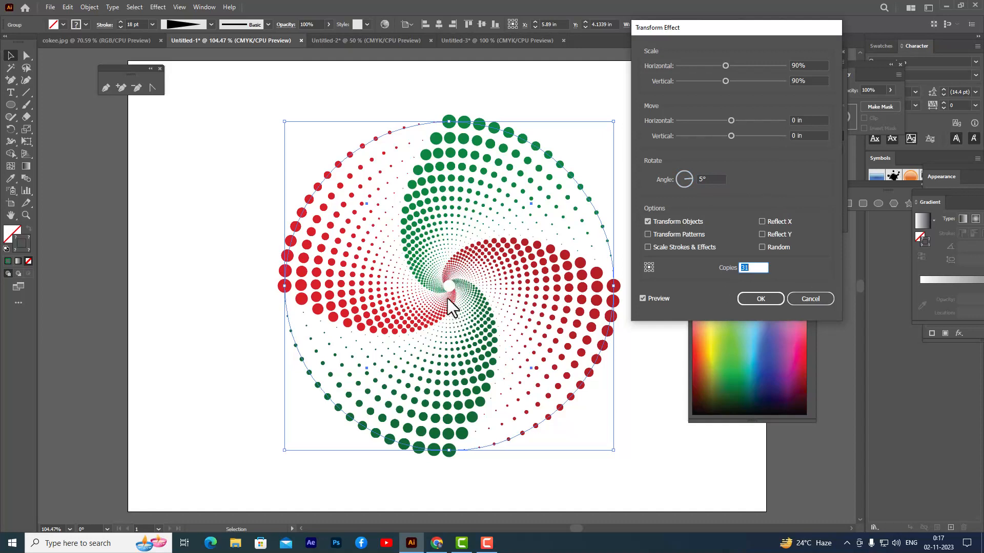
key(Up)
key(Up)
key(Up)
key(Up)
key(Up)
key(Up)
key(Up)
key(Up)
key(Up)
key(Up)
key(Up)
mouse_move(735, 40)
mouse_down()
mouse_move(758, 26)
mouse_move(738, 43)
mouse_up()
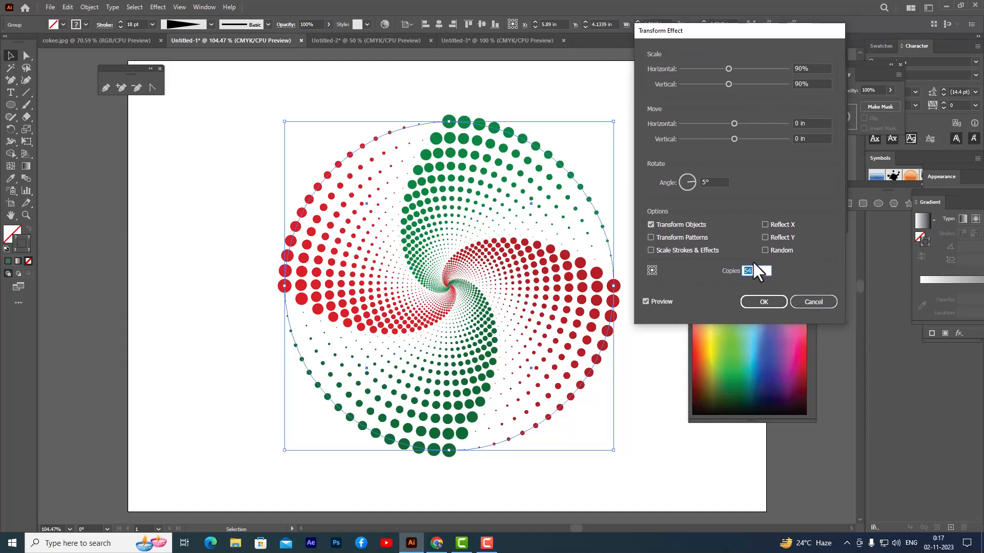
click(763, 301)
click(655, 185)
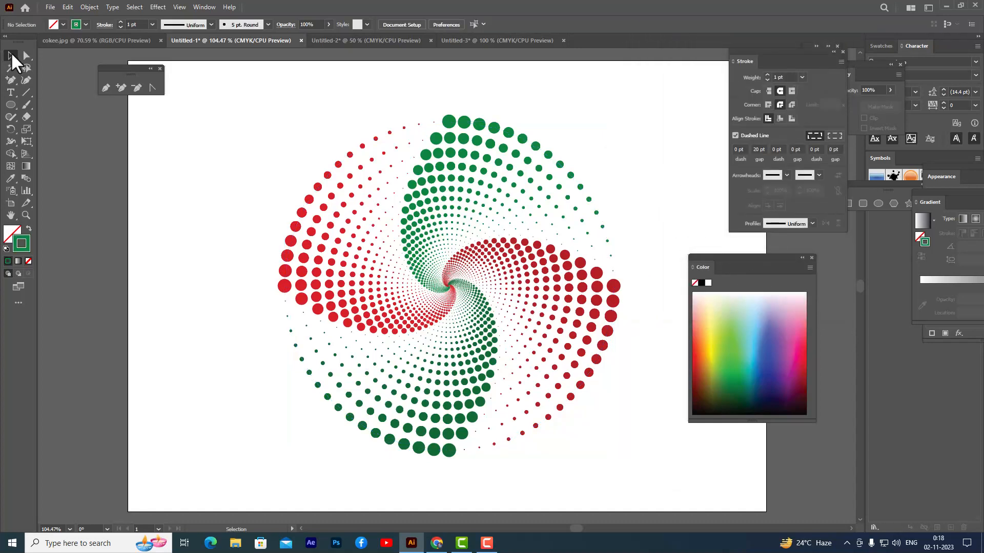
Show the artboard at 100% zoom and move the Color and Stroke panels clear of it
key(a)
key(ctrl+1)
drag(747, 45, 774, 47)
drag(700, 258, 852, 265)
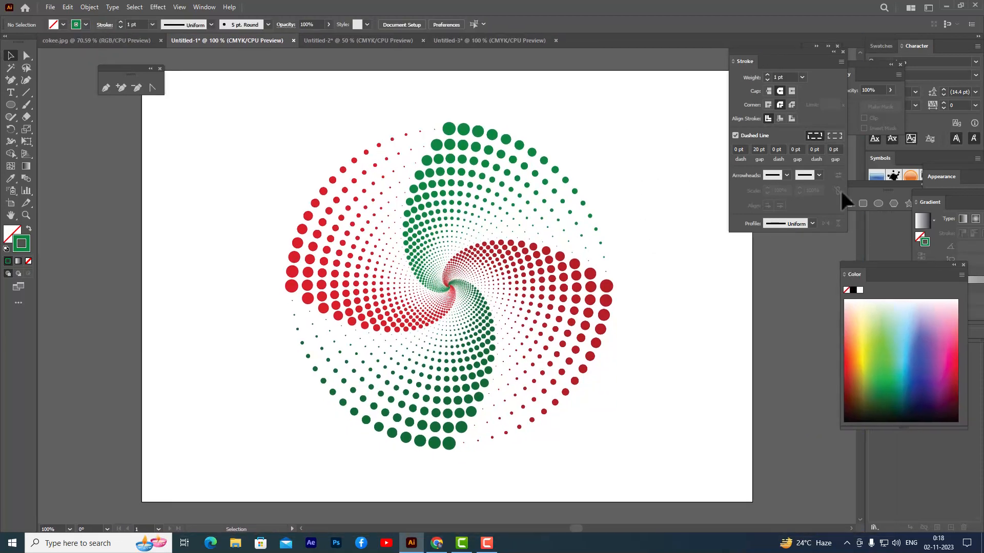
drag(755, 52, 811, 66)
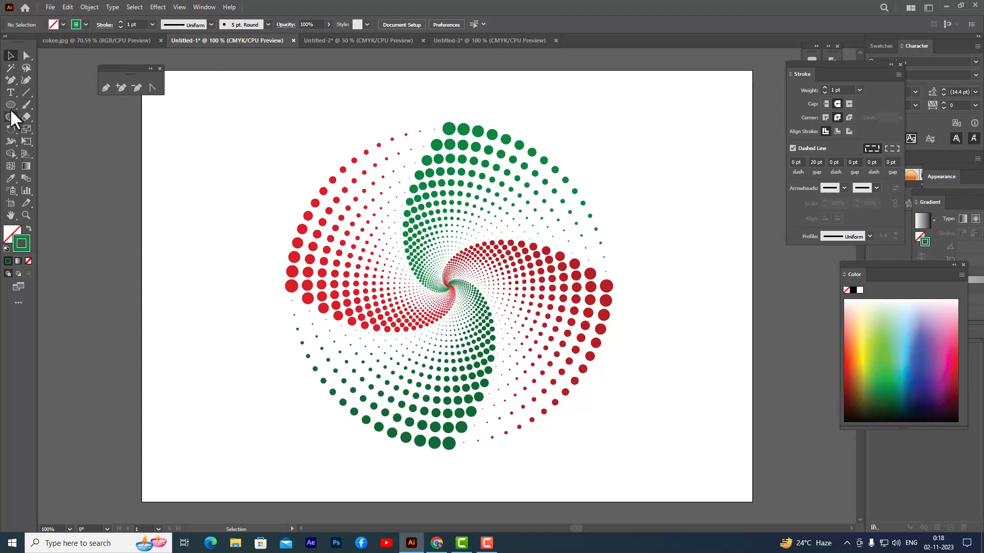
Draw a rectangle about 11.69 × 8.27 in covering the whole artboard and give it a black fill with no stroke
drag(11, 104, 51, 105)
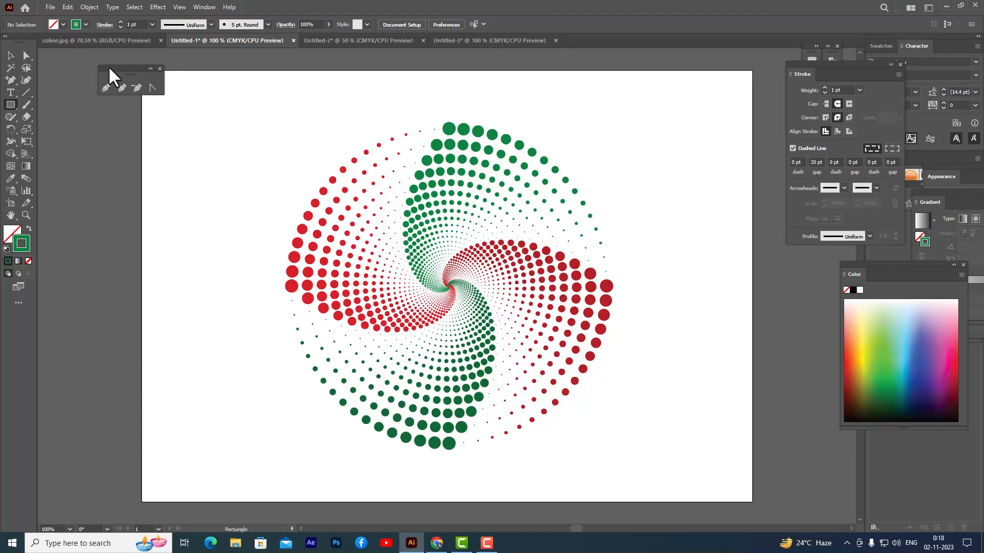
drag(112, 68, 74, 64)
drag(142, 71, 752, 502)
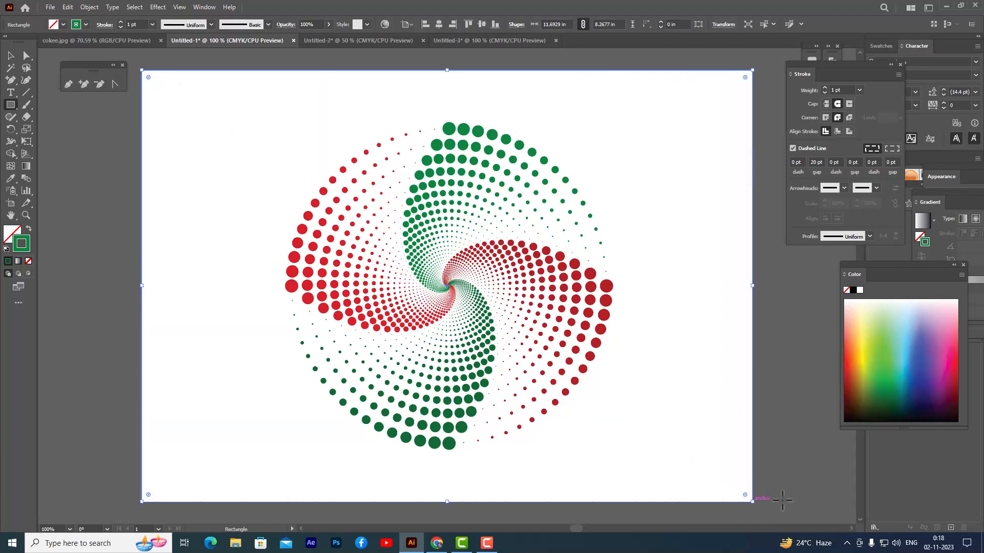
click(854, 291)
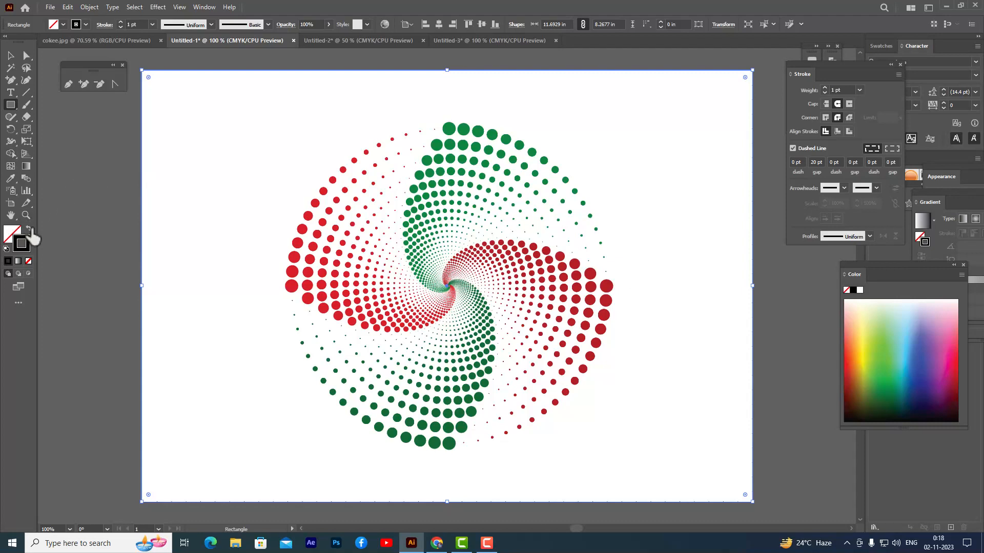
click(28, 232)
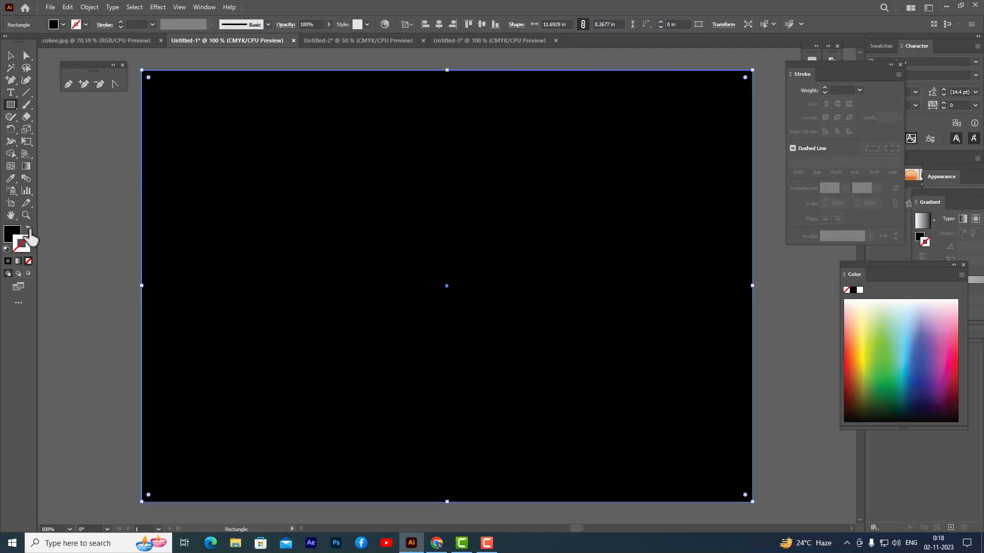
Send the black rectangle to the back, behind the dotted spiral, and deselect it
key(v)
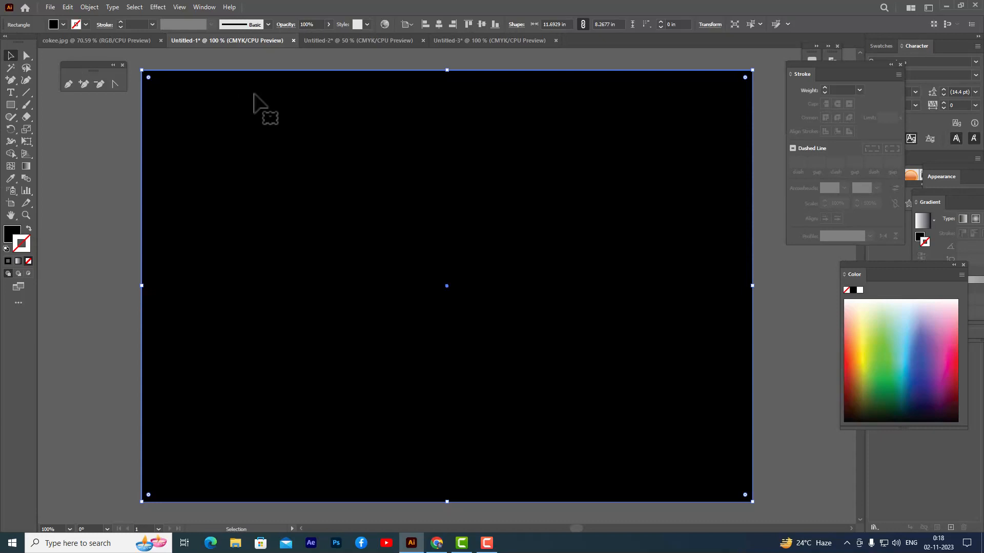
right_click(268, 104)
right_click(252, 106)
right_click(252, 105)
mouse_move(330, 346)
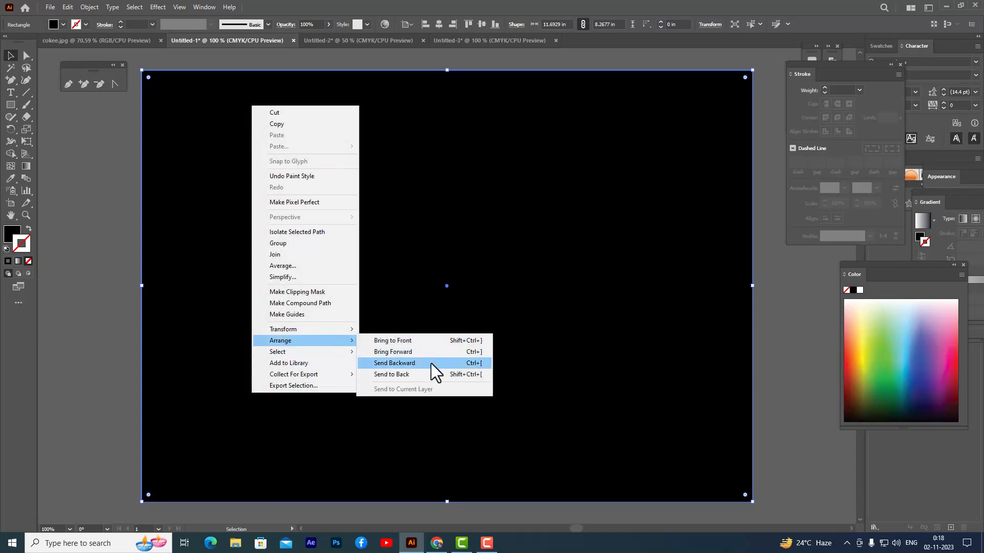
click(419, 374)
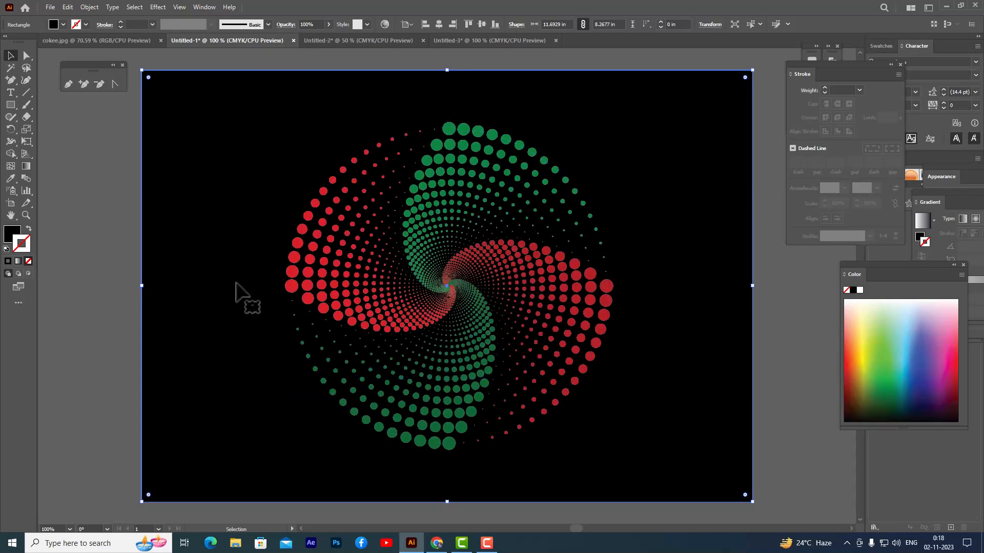
click(100, 208)
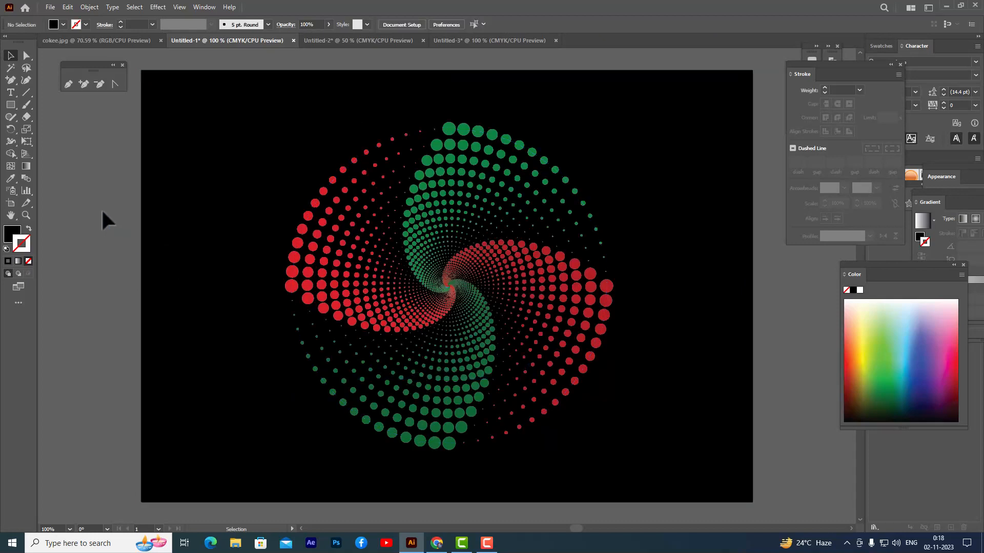
Select the dotted spiral group and display its Appearance attributes next to the artwork
click(420, 239)
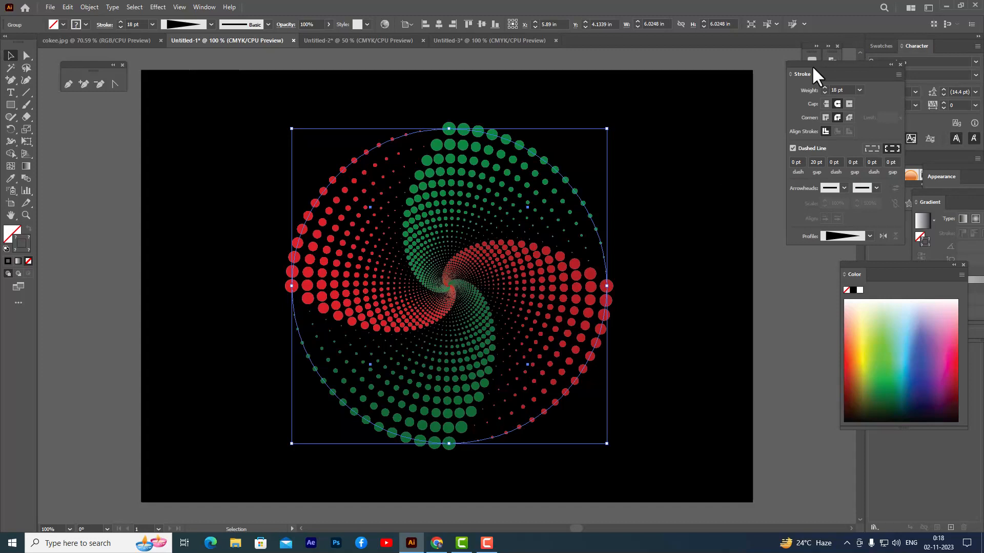
drag(813, 74, 773, 200)
click(203, 6)
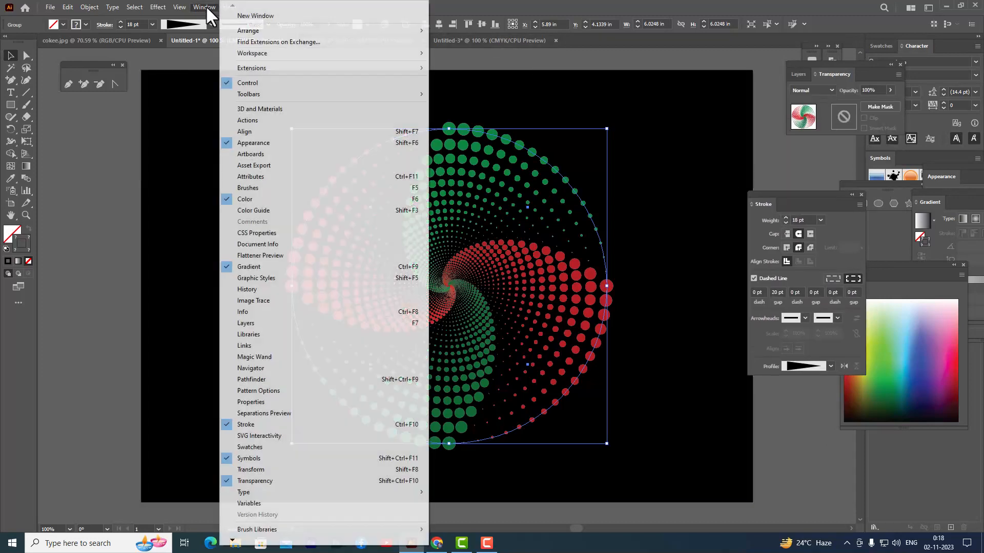
click(281, 145)
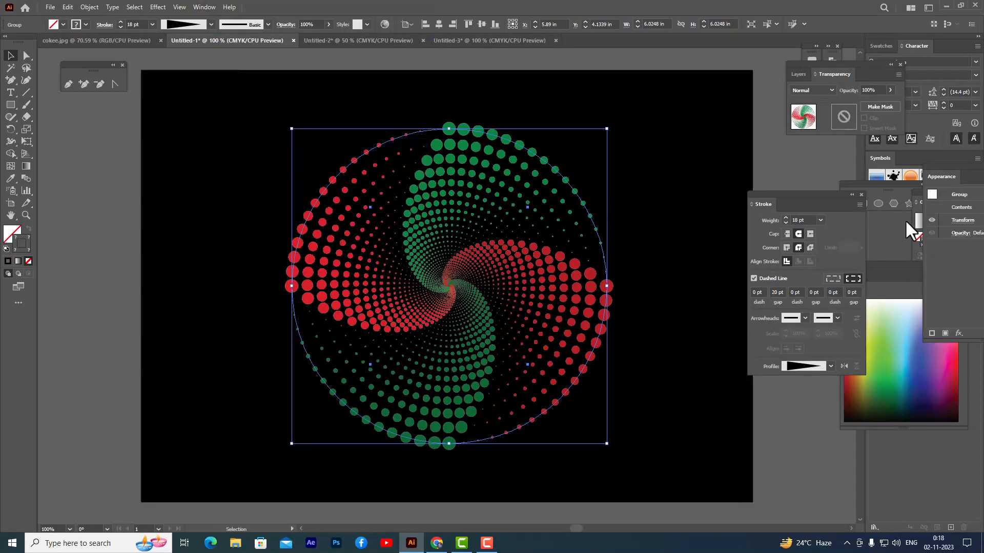
mouse_move(951, 167)
mouse_down()
mouse_move(670, 137)
mouse_move(732, 121)
mouse_up()
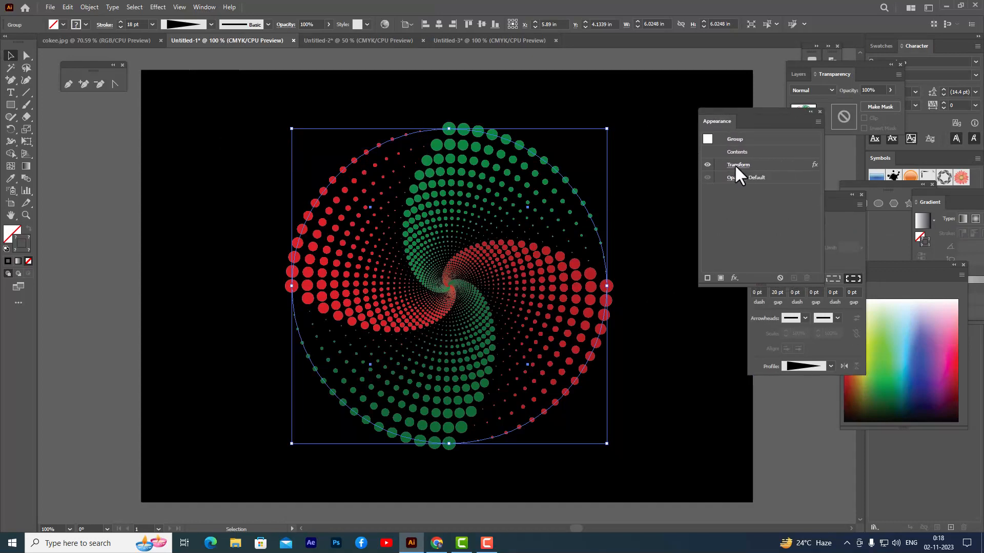
Edit the spiral group's existing Transform effect to a rotation angle of 15° and deselect the artwork
click(738, 165)
click(704, 183)
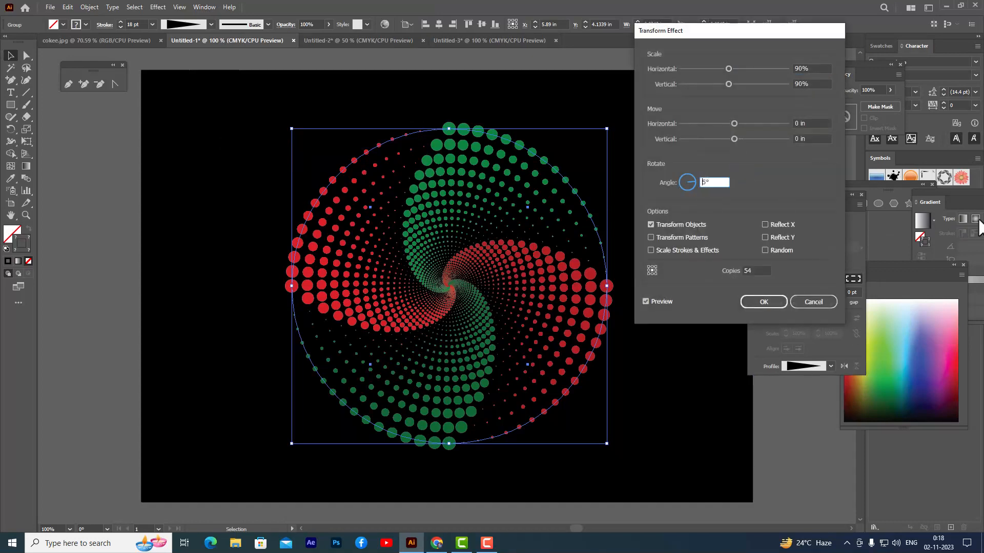
key(Up)
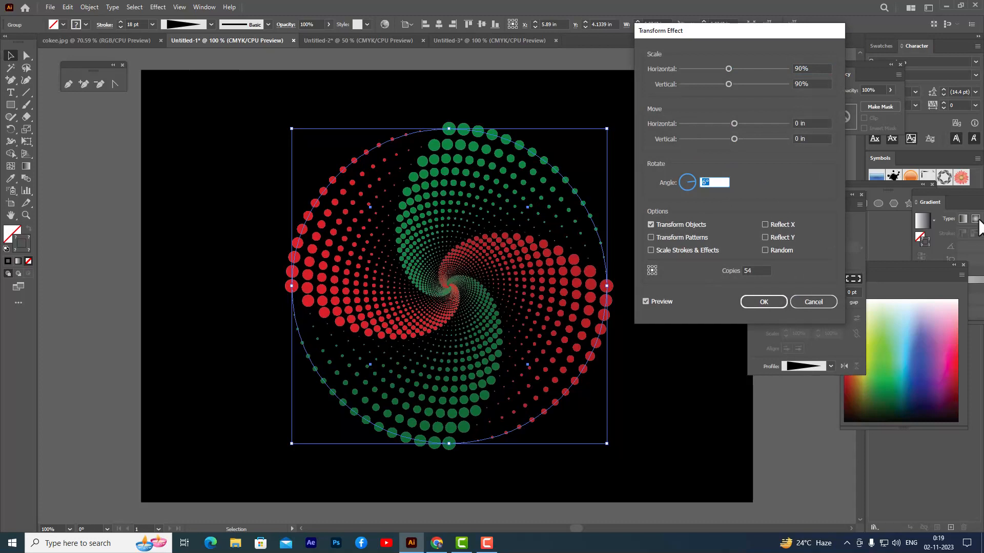
key(Up)
key(Up)
key(Up)
key(Up)
key(Up)
key(Up)
key(Up)
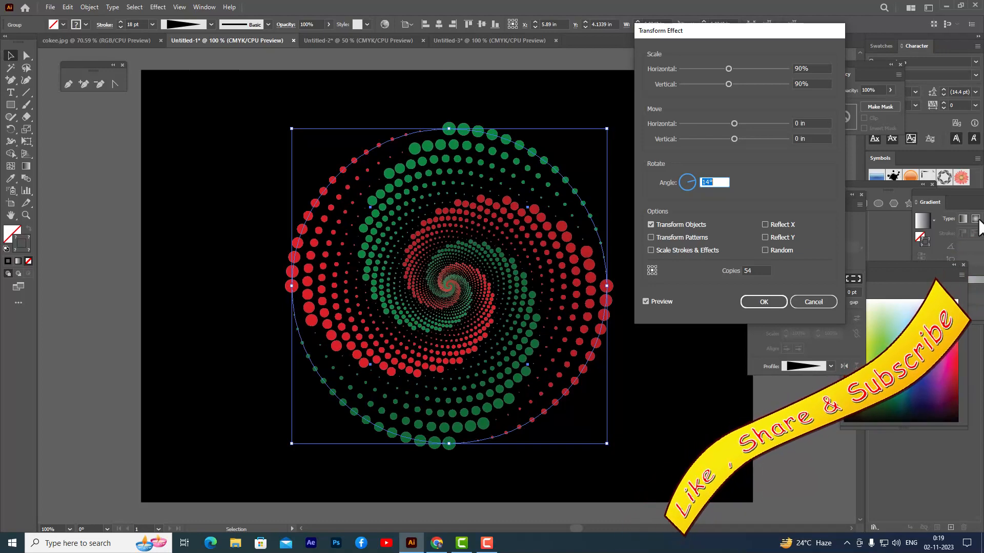
key(Up)
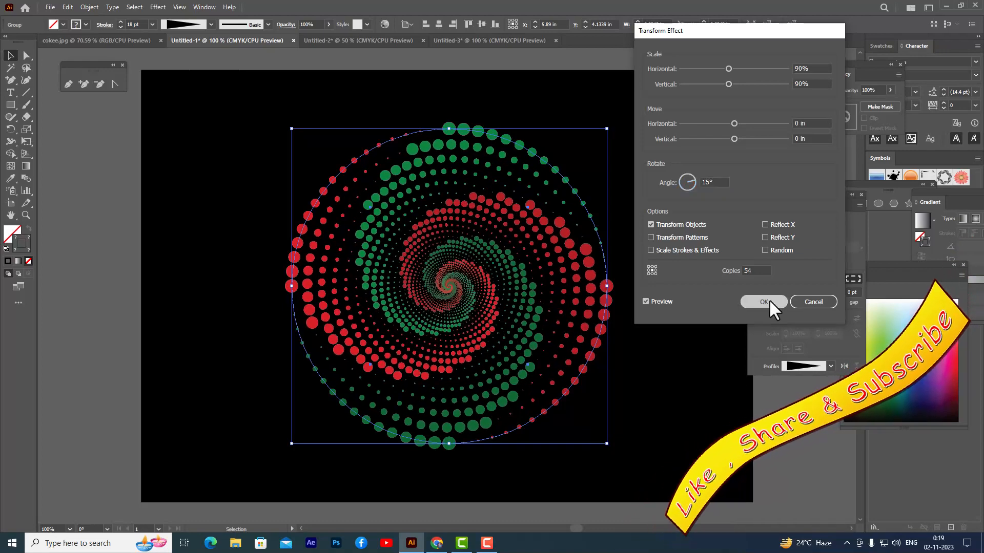
click(770, 300)
click(115, 232)
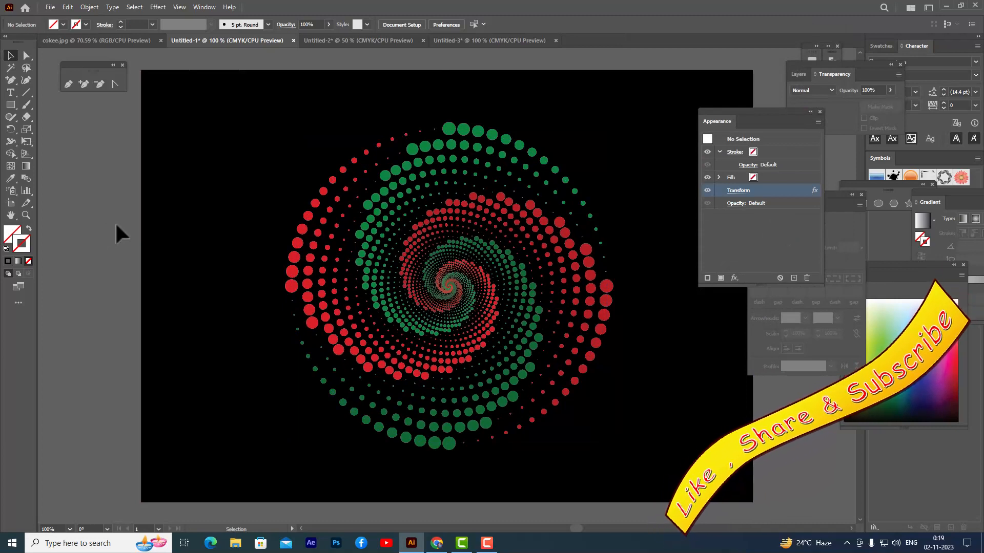